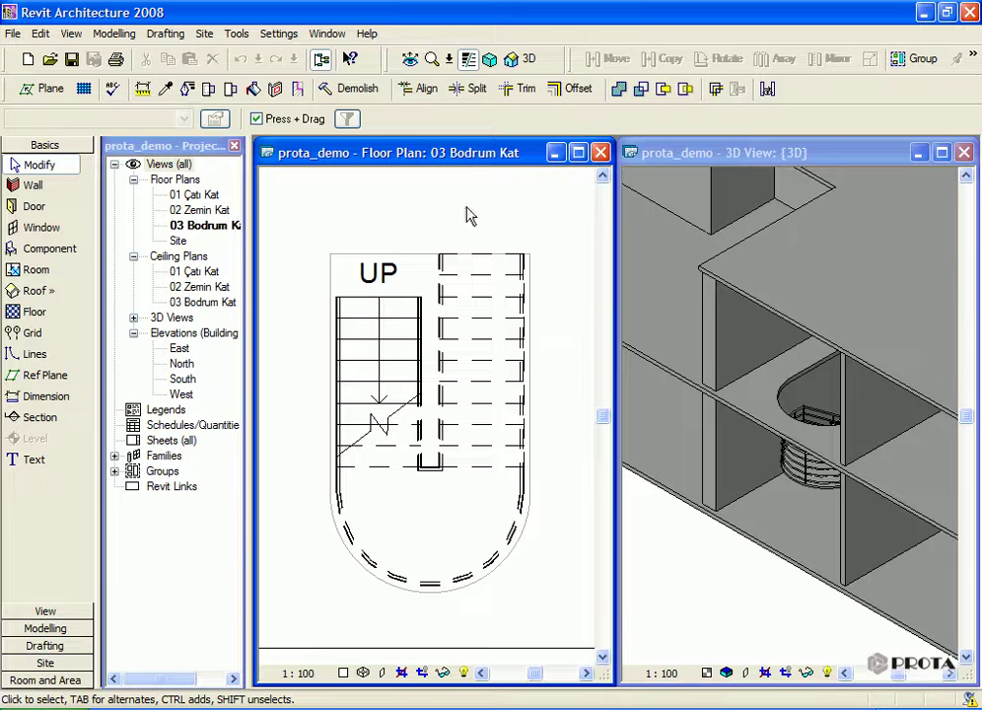
# - Maximize the 03 Bodrum Kat plan, fit the whole basement in view, and start a wall
pyautogui.doubleClick(467, 155)
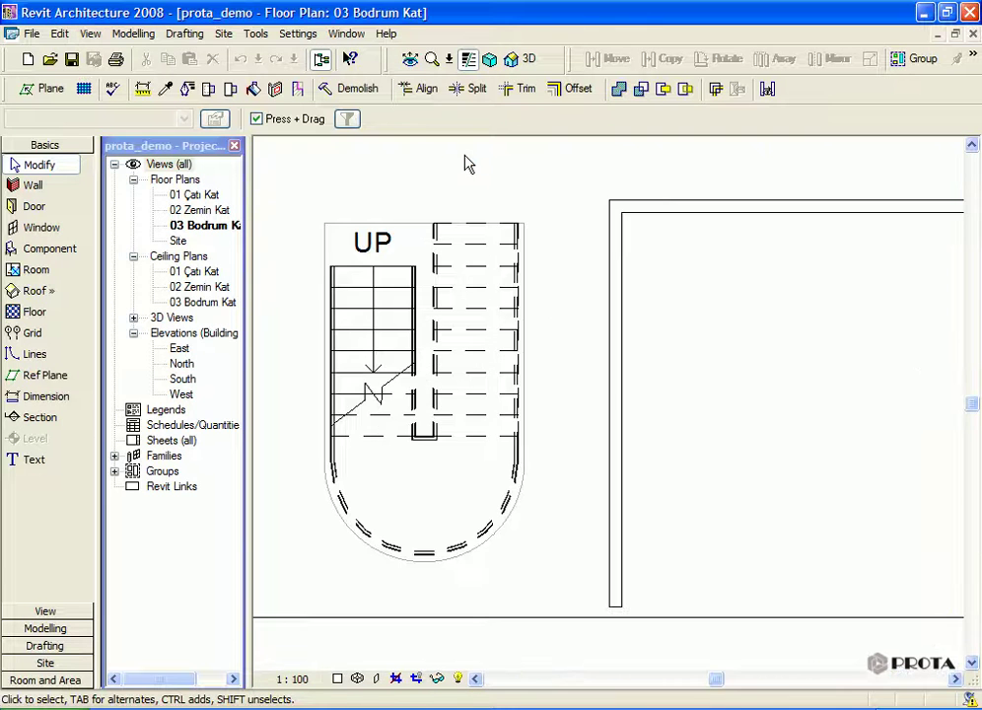
pyautogui.scroll(-2, 517, 539)
pyautogui.scroll(-2, 552, 508)
pyautogui.moveTo(552, 508)
pyautogui.mouseDown(button='middle')
pyautogui.moveTo(611, 466)
pyautogui.moveTo(624, 442)
pyautogui.mouseUp(button='middle')
pyautogui.scroll(-1, 611, 478)
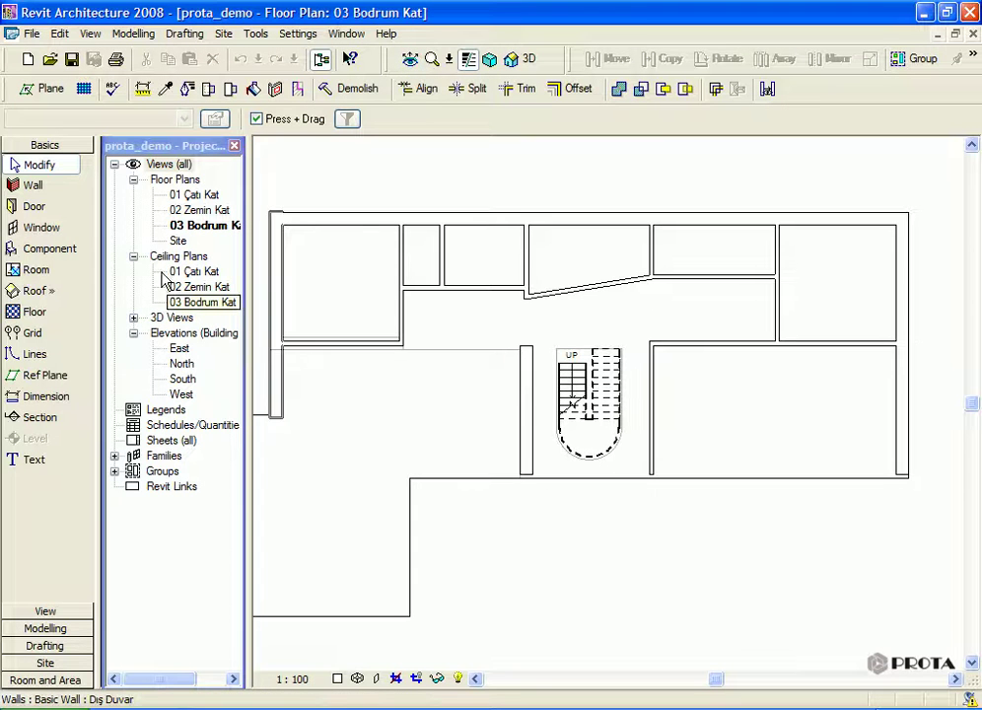
pyautogui.click(55, 187)
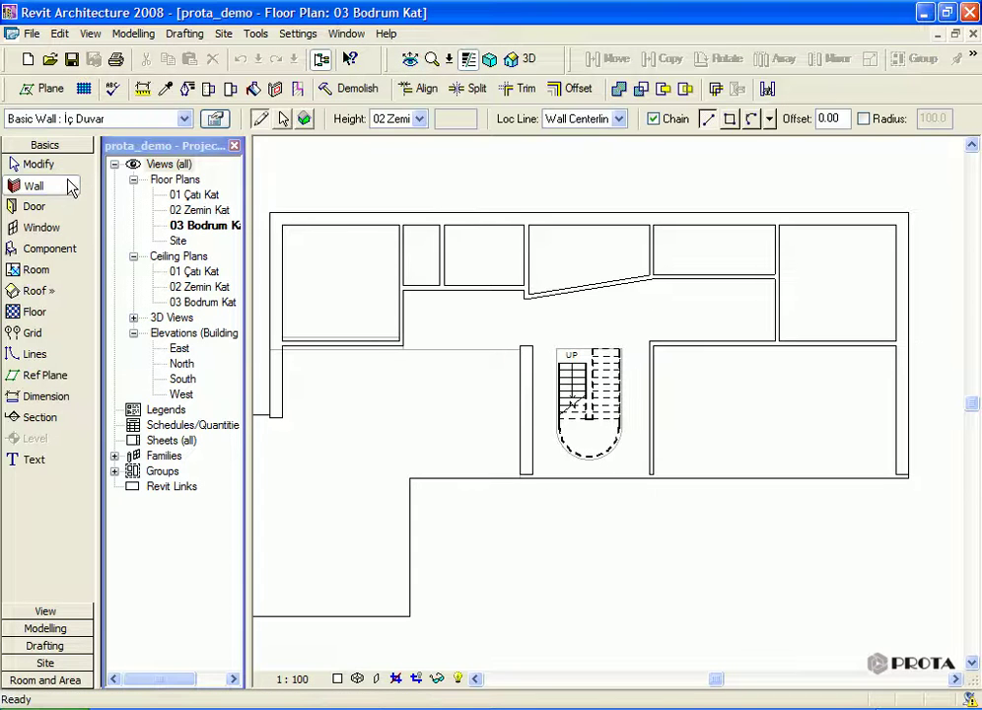
# - Choose Curtain Wall : Storefront from the wall type list
pyautogui.click(69, 117)
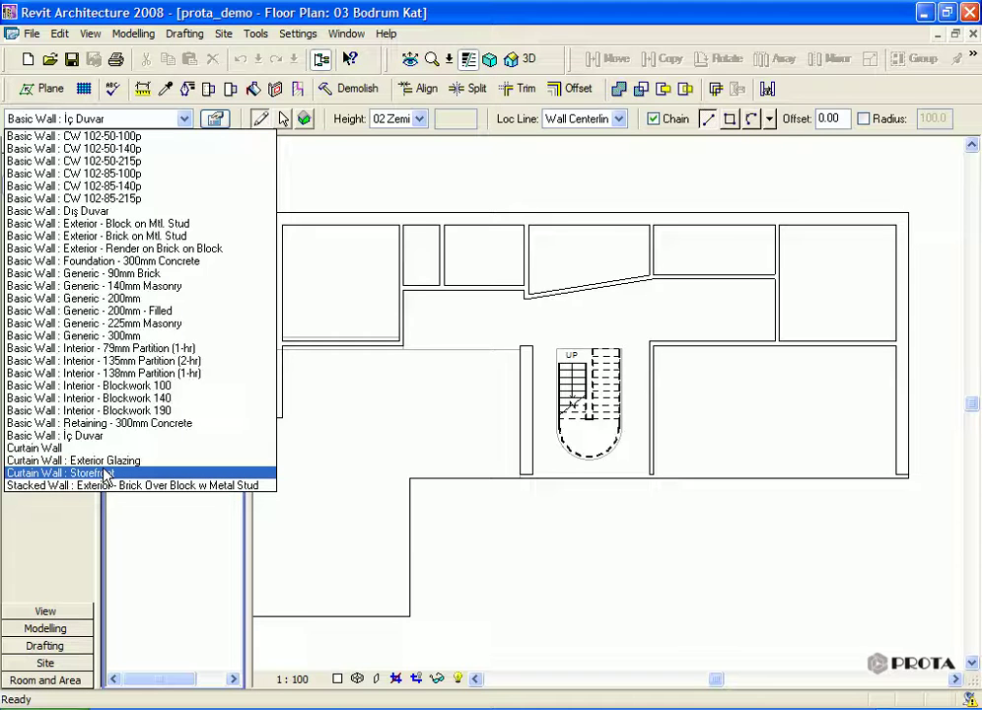
pyautogui.click(107, 475)
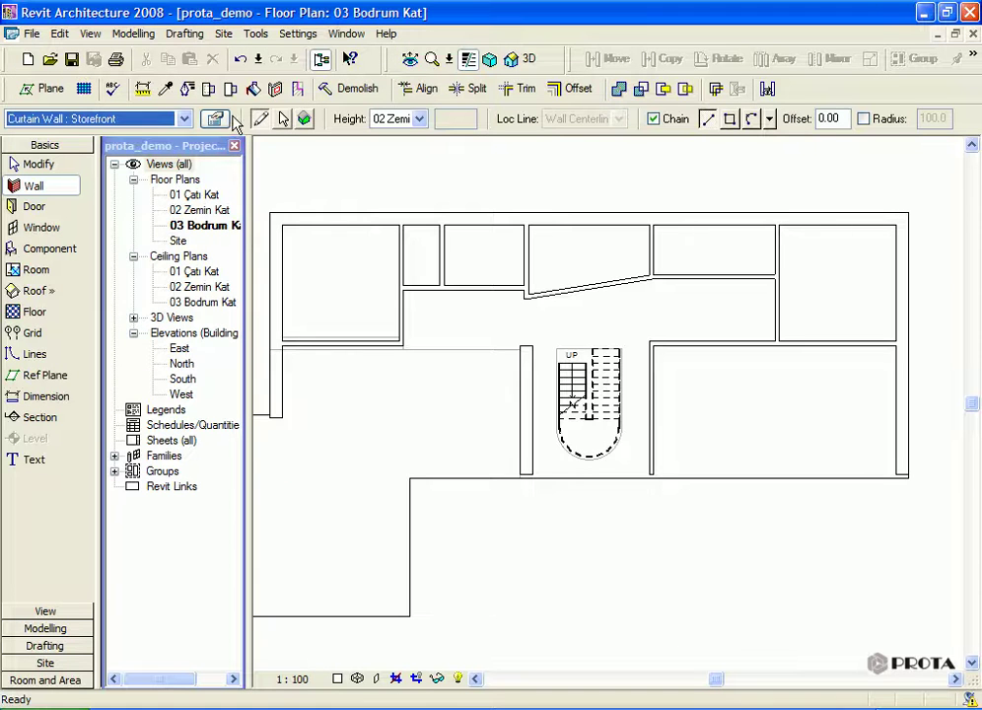
# - Duplicate the Storefront type as 'Cam Duvar' and keep it as the active wall type
pyautogui.click(217, 119)
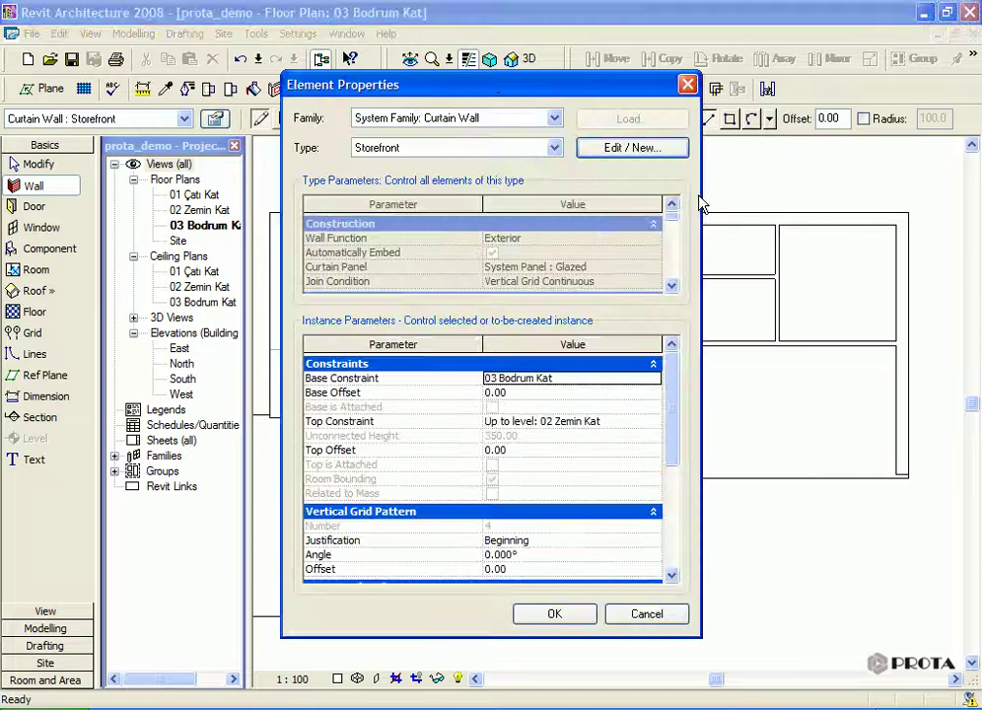
pyautogui.click(678, 154)
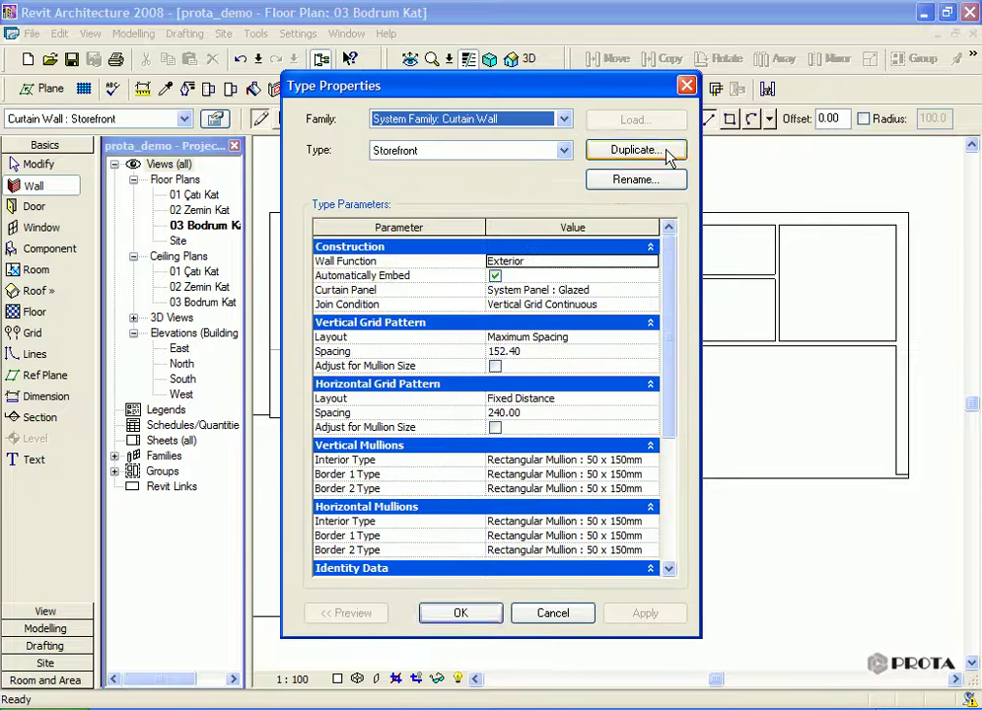
pyautogui.click(669, 154)
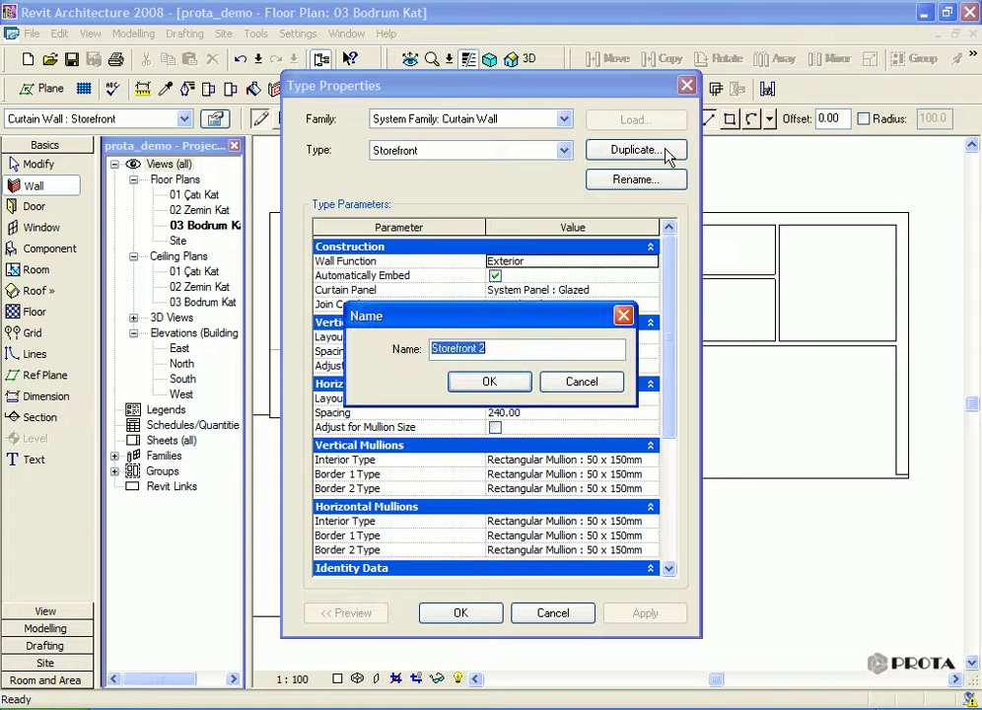
pyautogui.write('Cam Duvar')
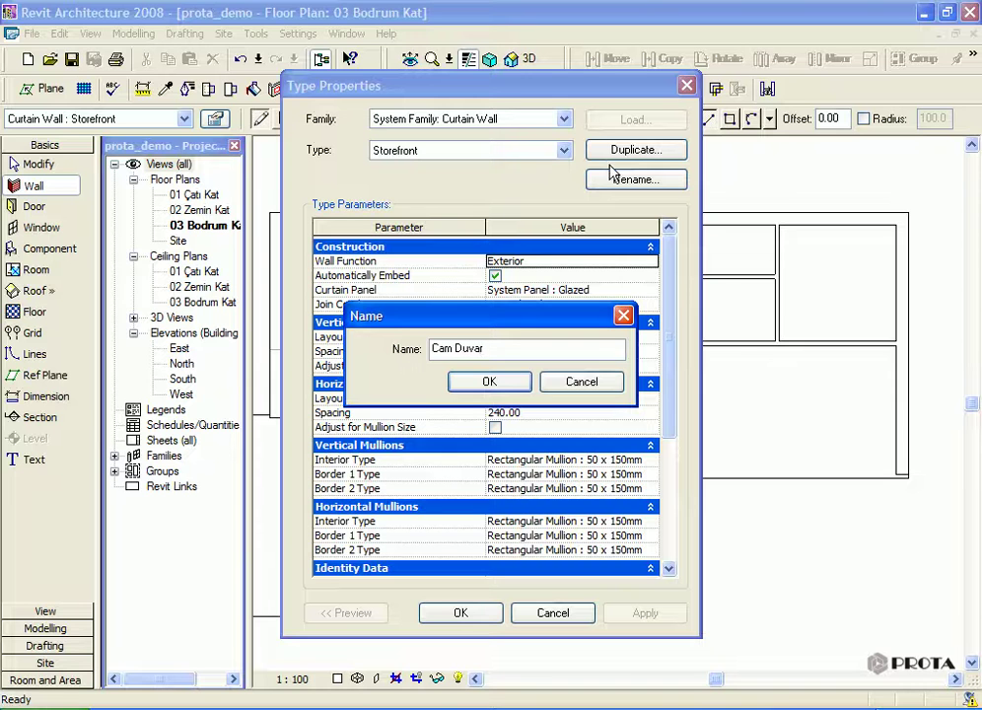
pyautogui.click(487, 381)
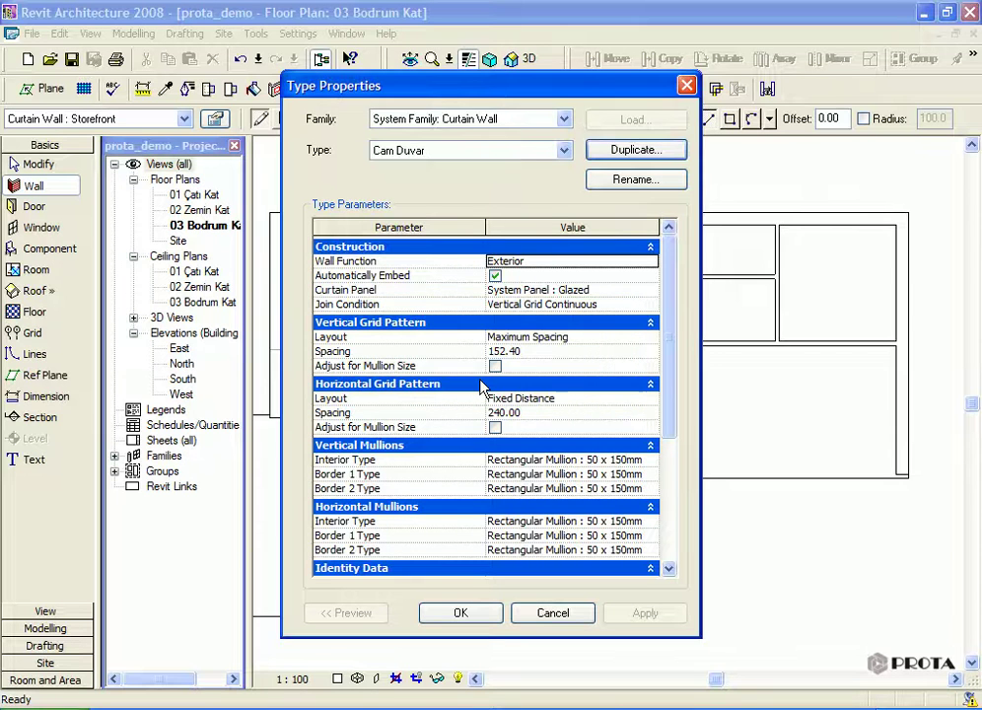
pyautogui.click(457, 614)
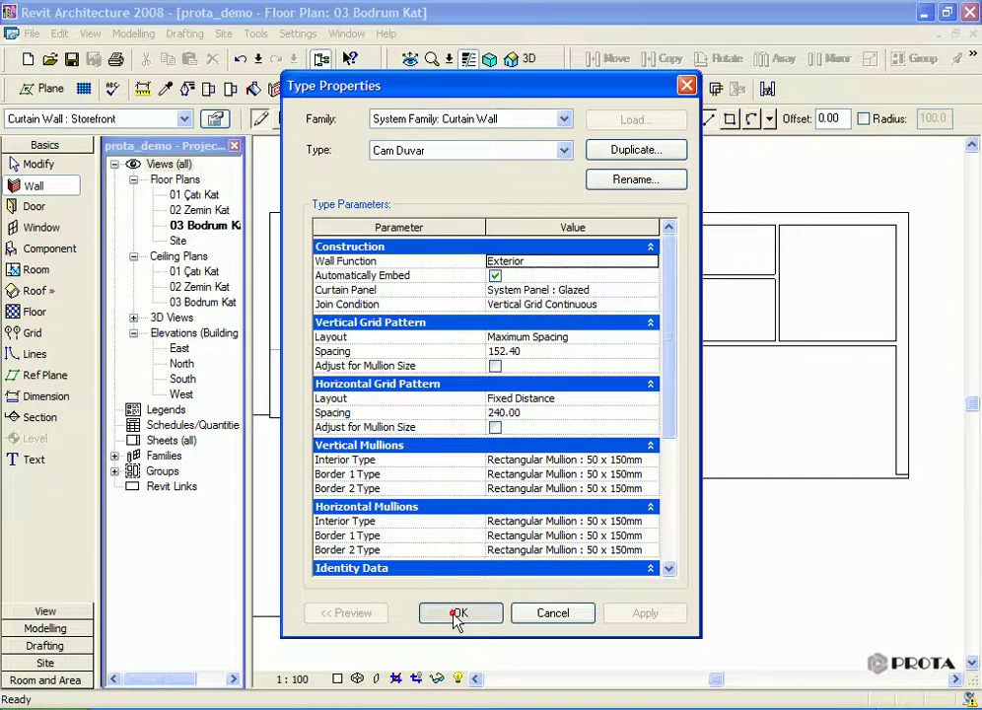
pyautogui.click(544, 614)
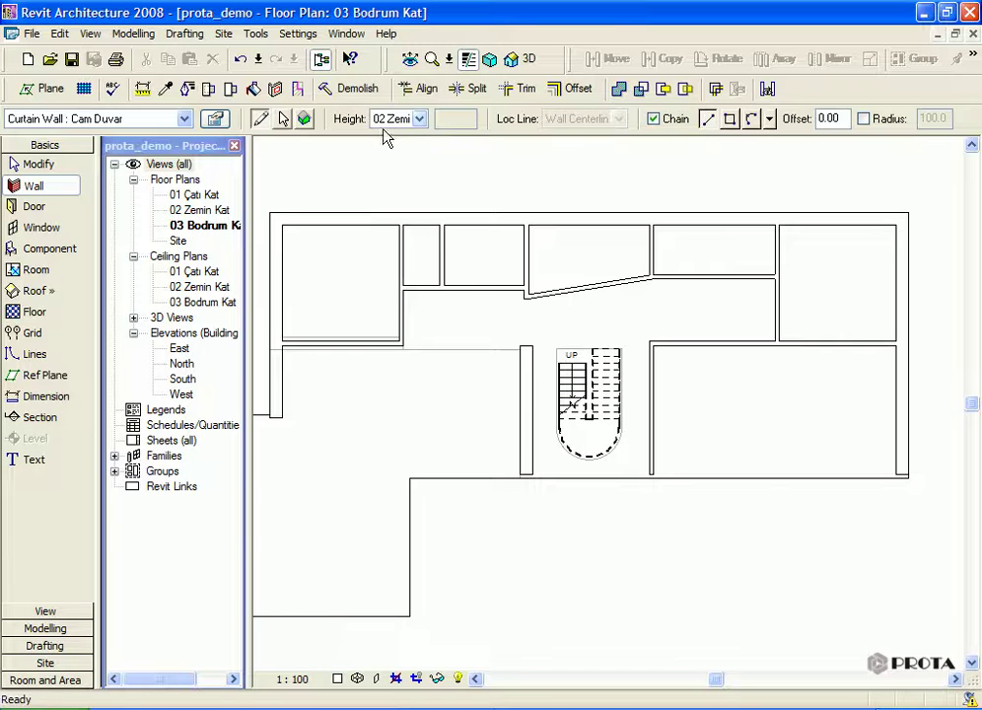
pyautogui.scroll(-2, 397, 426)
pyautogui.moveTo(398, 434); pyautogui.dragTo(425, 430, button='middle')
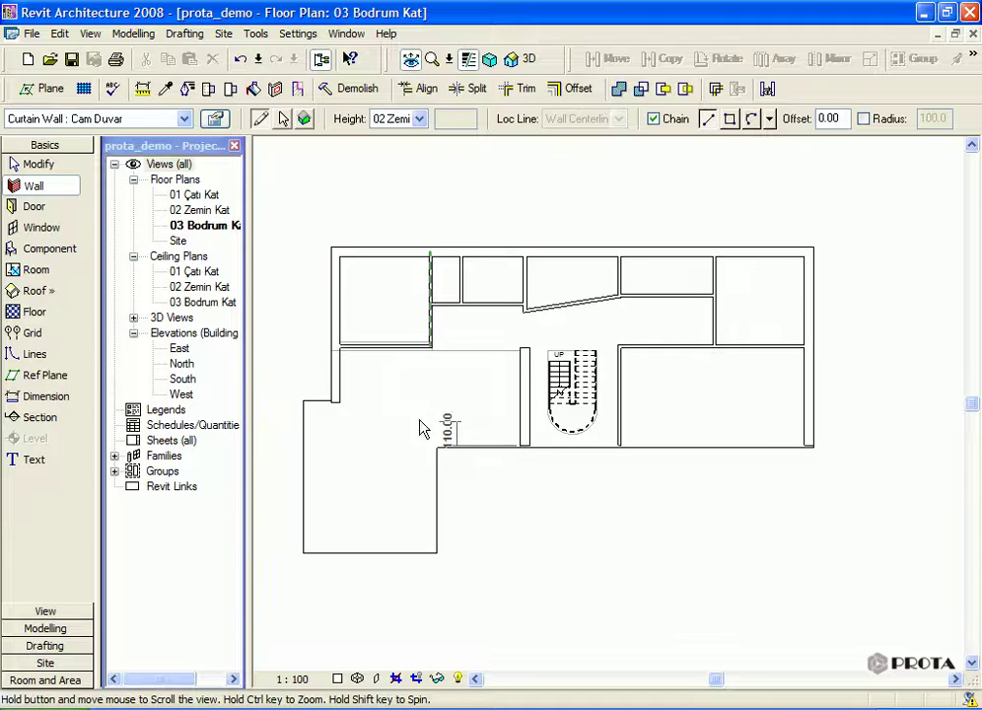
pyautogui.click(302, 400)
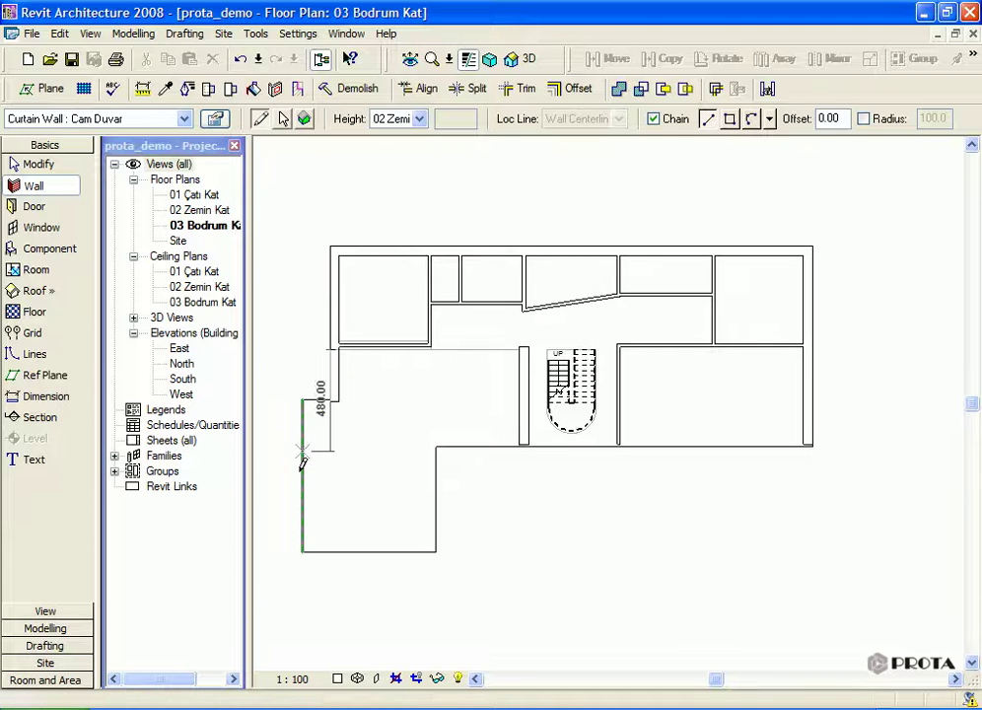
pyautogui.click(302, 551)
pyautogui.press('Escape')
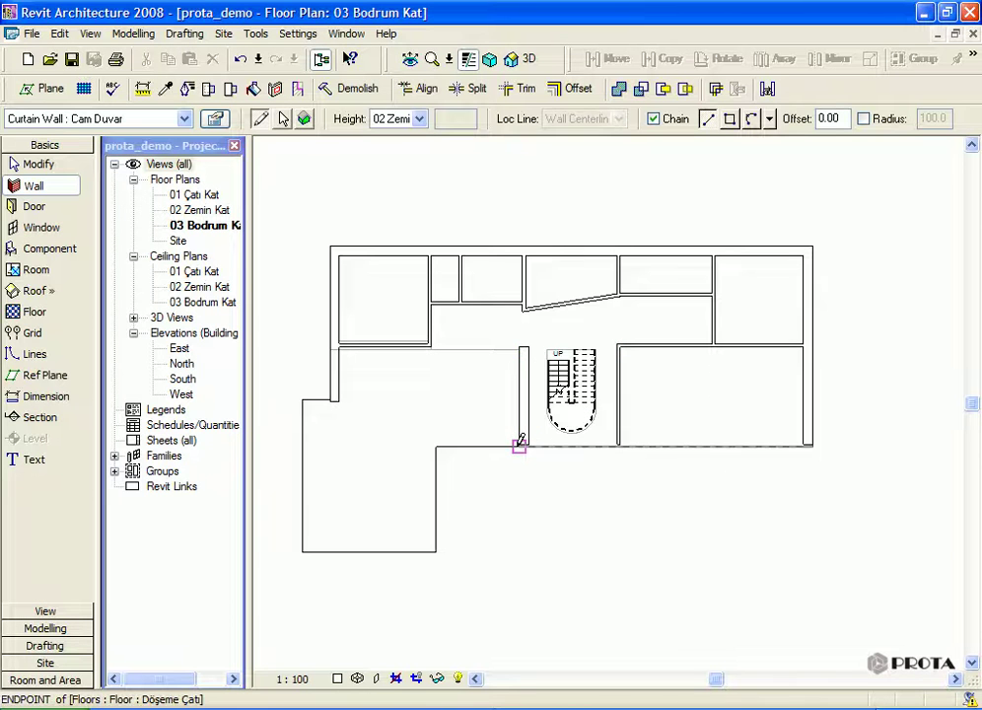
pyautogui.click(436, 448)
pyautogui.press('Escape')
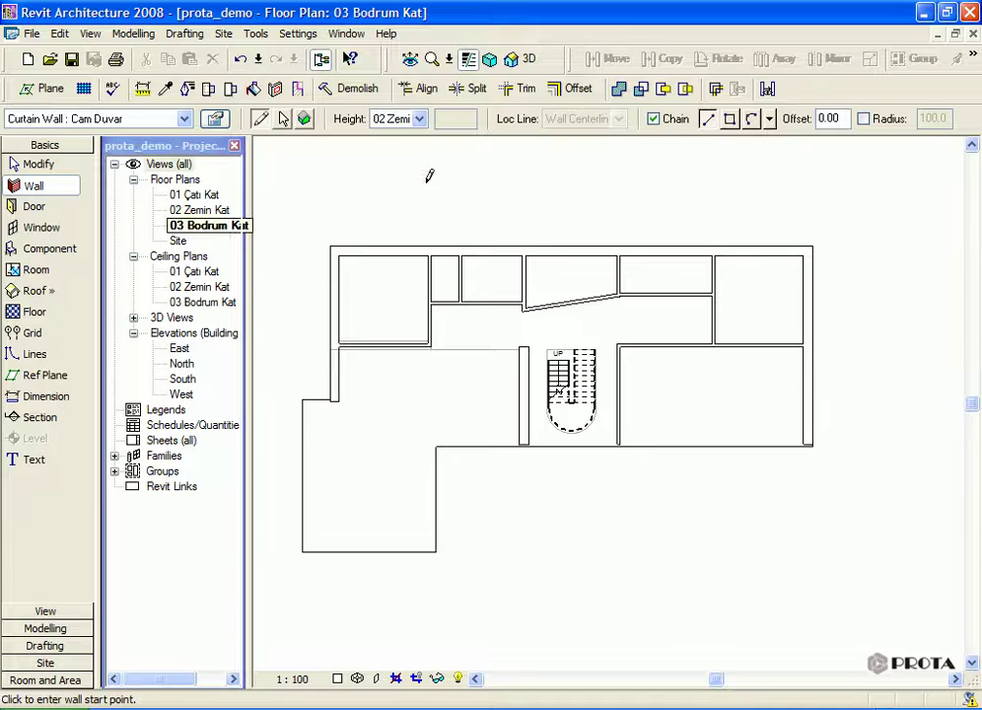
# - Set the wall top level to 01 Çatı Kat with an offset of -5
pyautogui.click(418, 119)
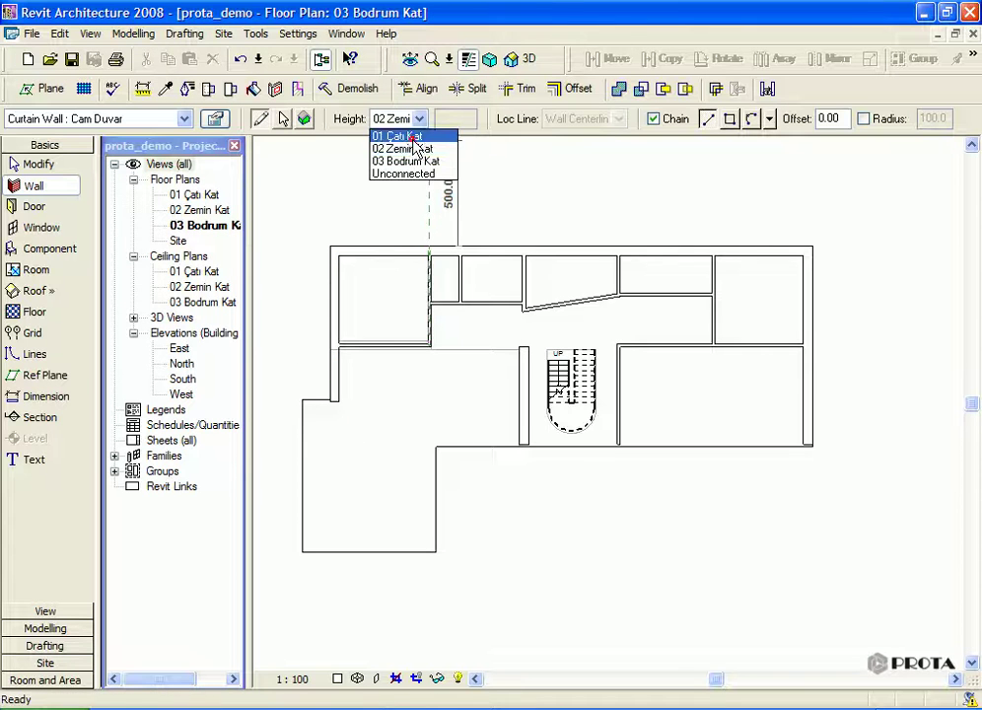
pyautogui.click(415, 133)
pyautogui.scroll(2, 810, 478)
pyautogui.scroll(2, 748, 399)
pyautogui.scroll(2, 787, 437)
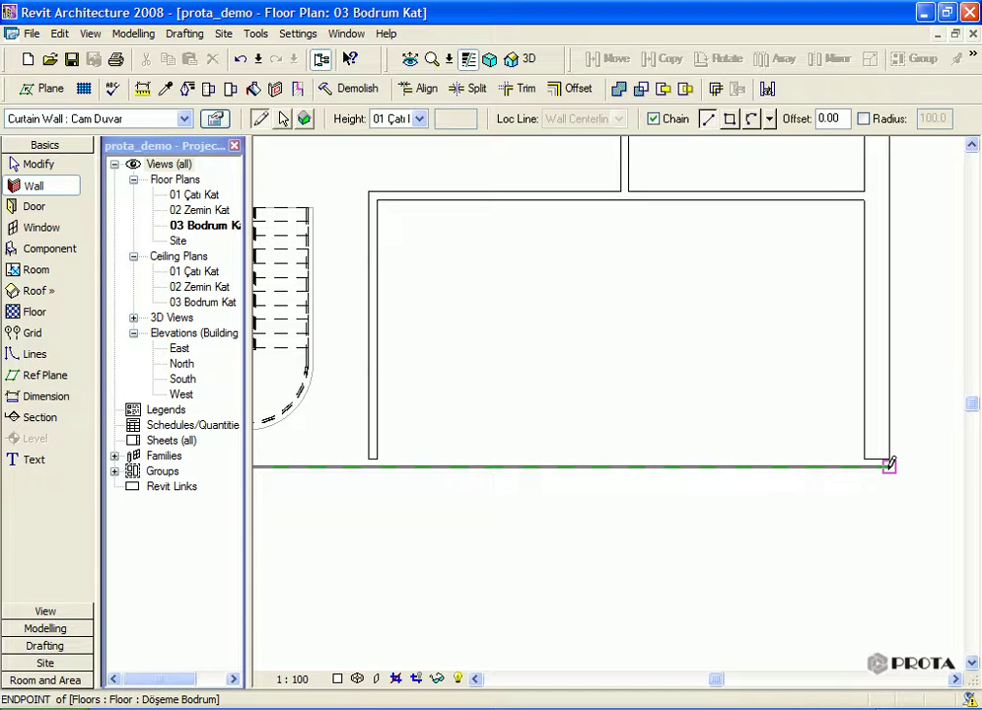
pyautogui.click(828, 118)
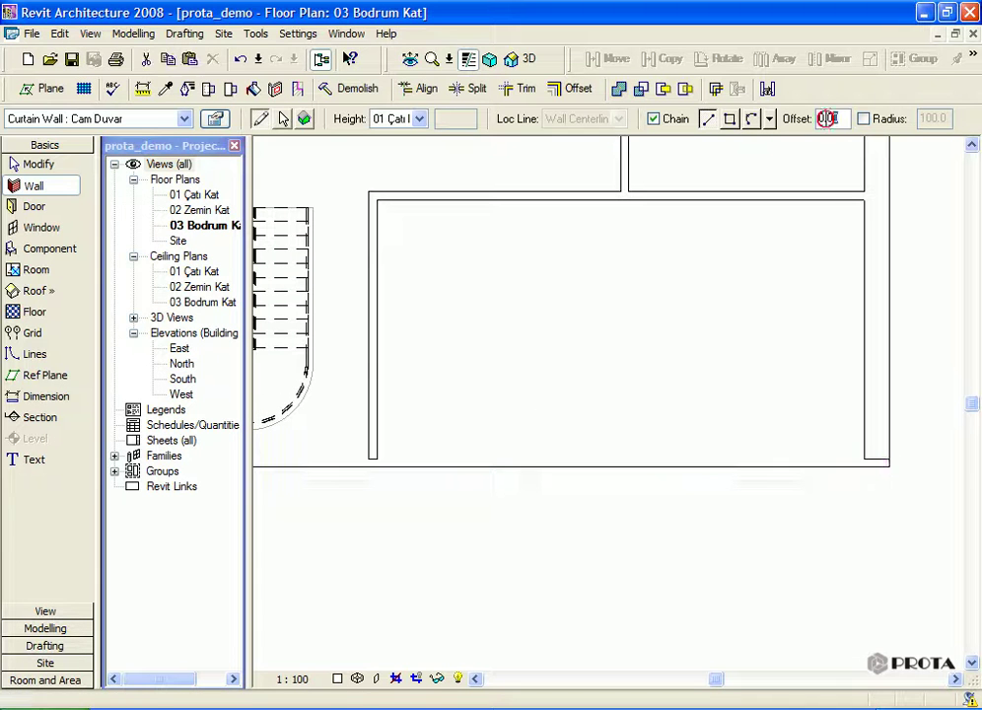
pyautogui.write('5')
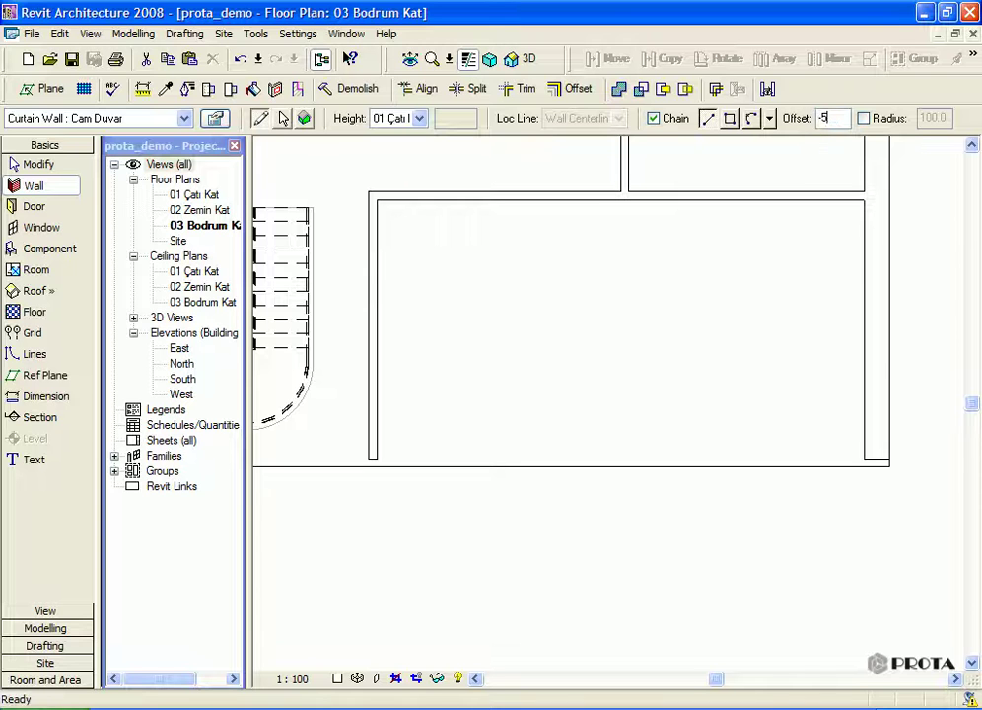
# - Draw the curtain wall from the lower-right corner to the stair wall corner, then cancel
pyautogui.click(887, 466)
pyautogui.moveTo(502, 464)
pyautogui.mouseDown(button='middle')
pyautogui.moveTo(491, 470)
pyautogui.moveTo(681, 476)
pyautogui.moveTo(703, 486)
pyautogui.mouseUp(button='middle')
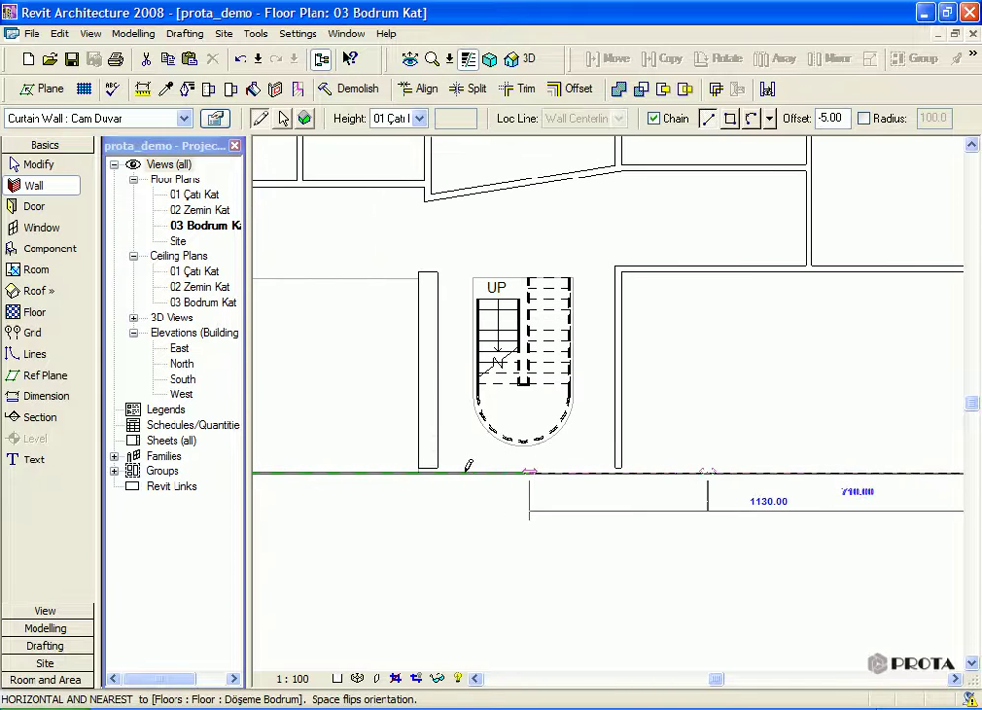
pyautogui.click(418, 472)
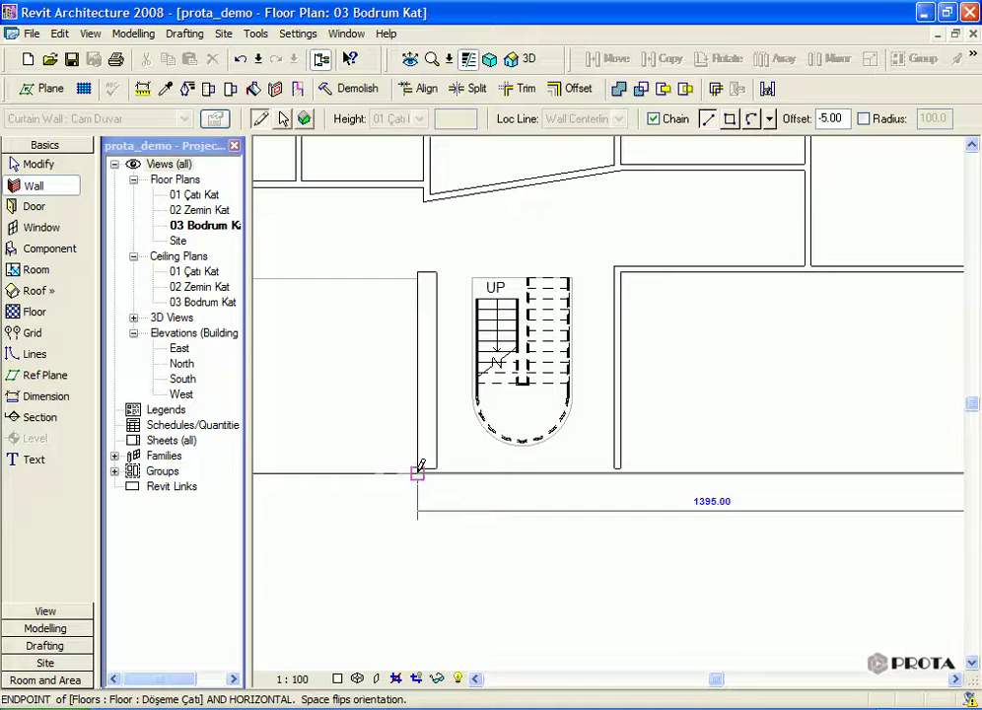
pyautogui.scroll(1, 345, 514)
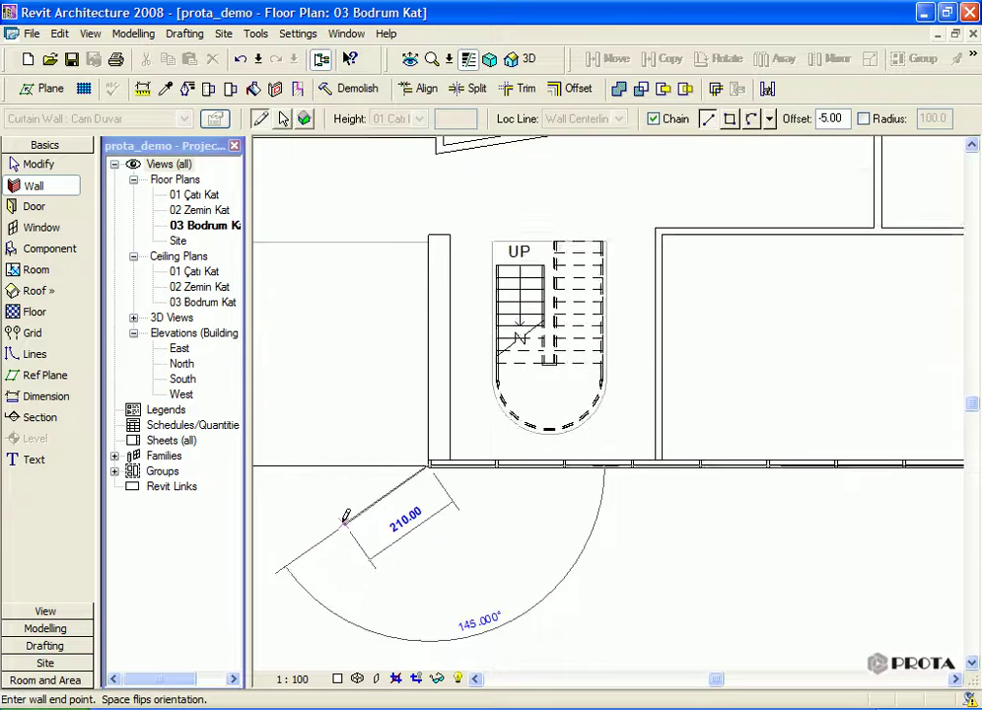
pyautogui.scroll(1, 346, 512)
pyautogui.rightClick(345, 522)
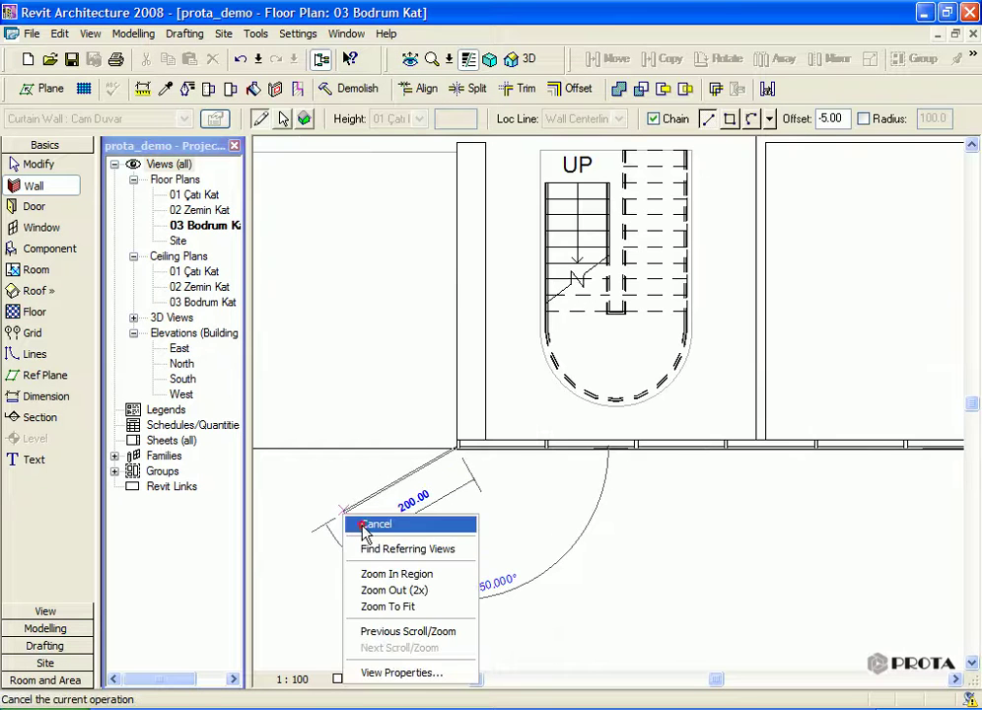
pyautogui.click(367, 523)
pyautogui.click(393, 119)
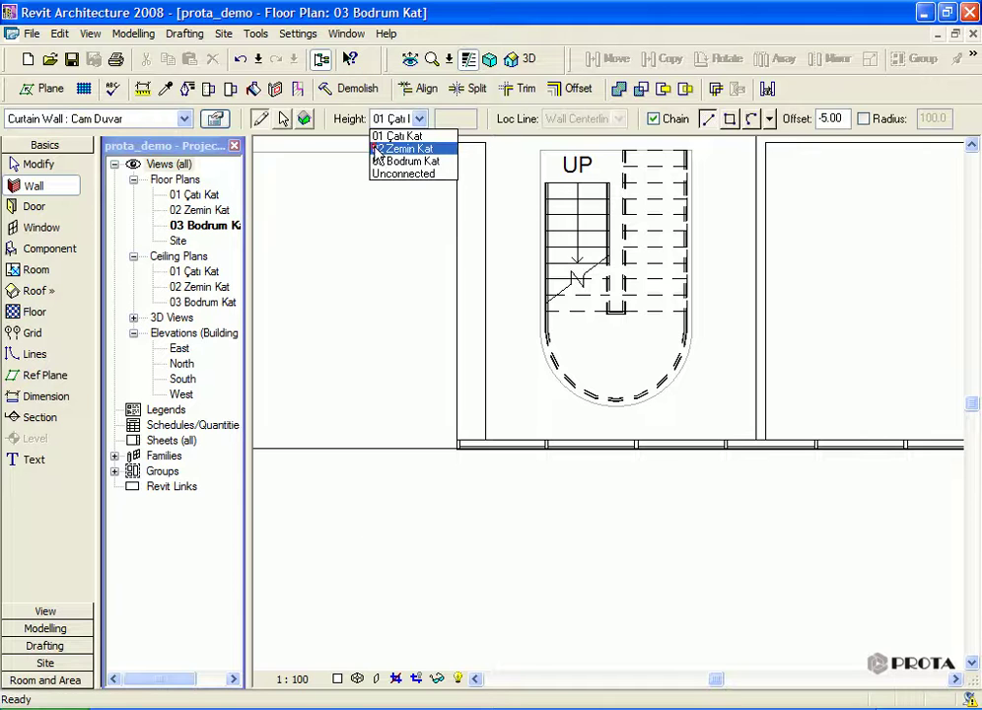
# - With top level 02 Zemin Kat, draw a curtain wall from the existing wall's end to the floor corner
pyautogui.click(393, 147)
pyautogui.scroll(2, 414, 456)
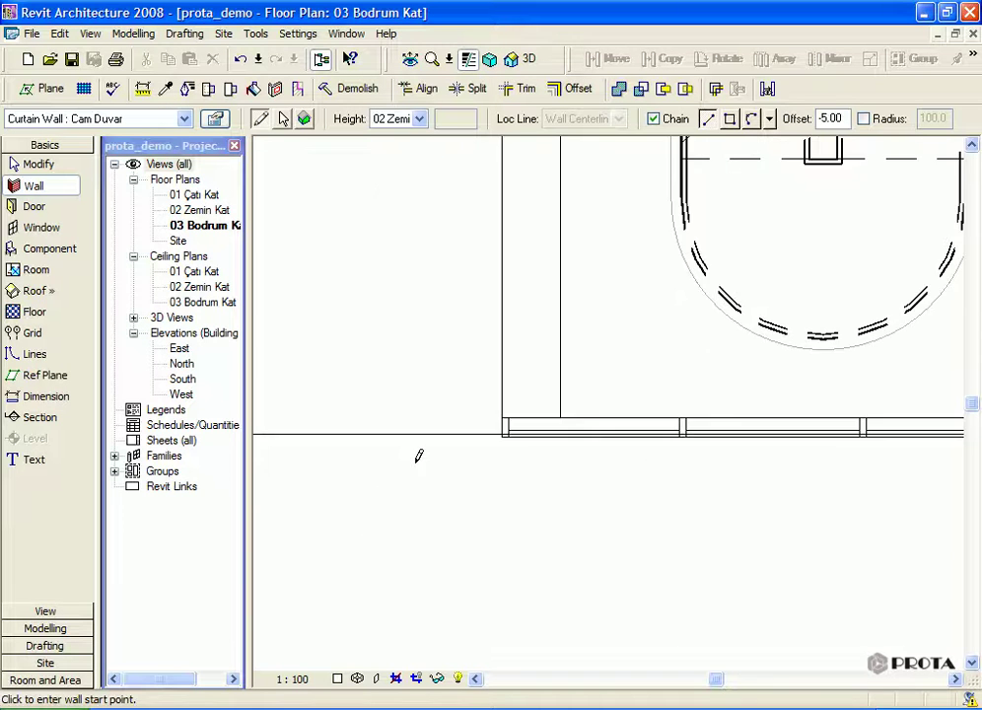
pyautogui.scroll(2, 416, 456)
pyautogui.click(590, 402)
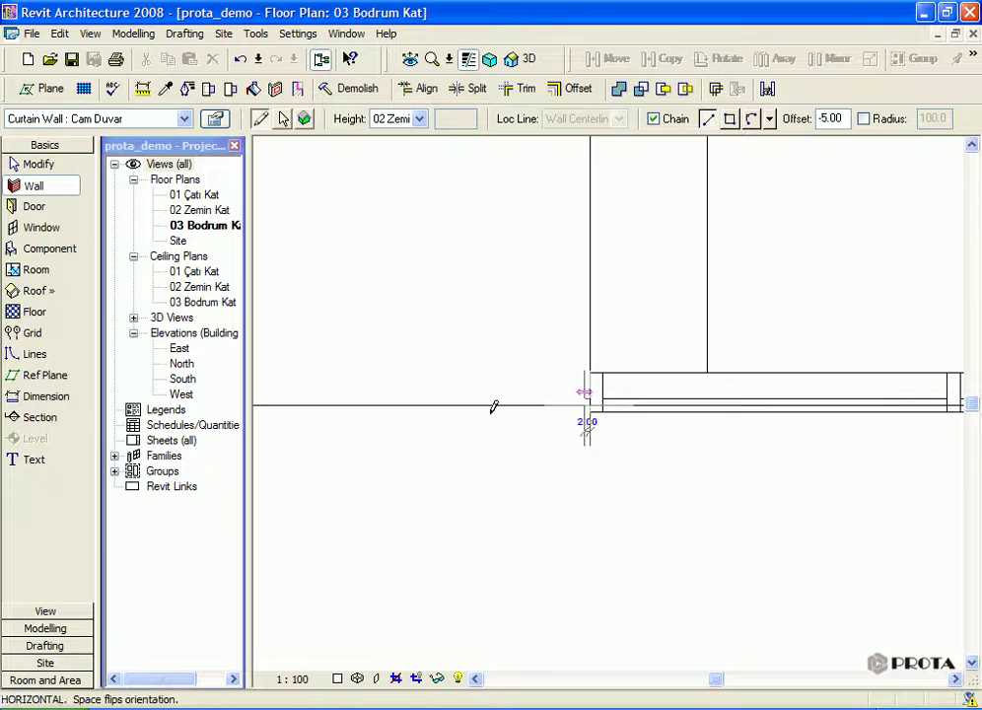
pyautogui.scroll(-4, 482, 433)
pyautogui.moveTo(519, 429); pyautogui.dragTo(683, 404, button='middle')
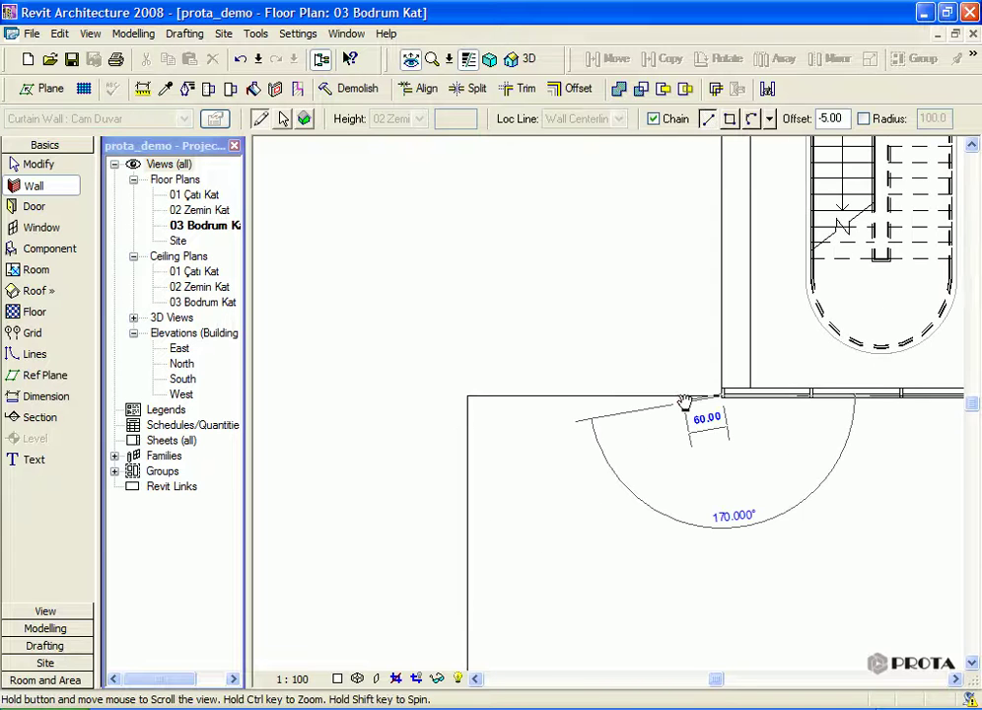
pyautogui.click(456, 434)
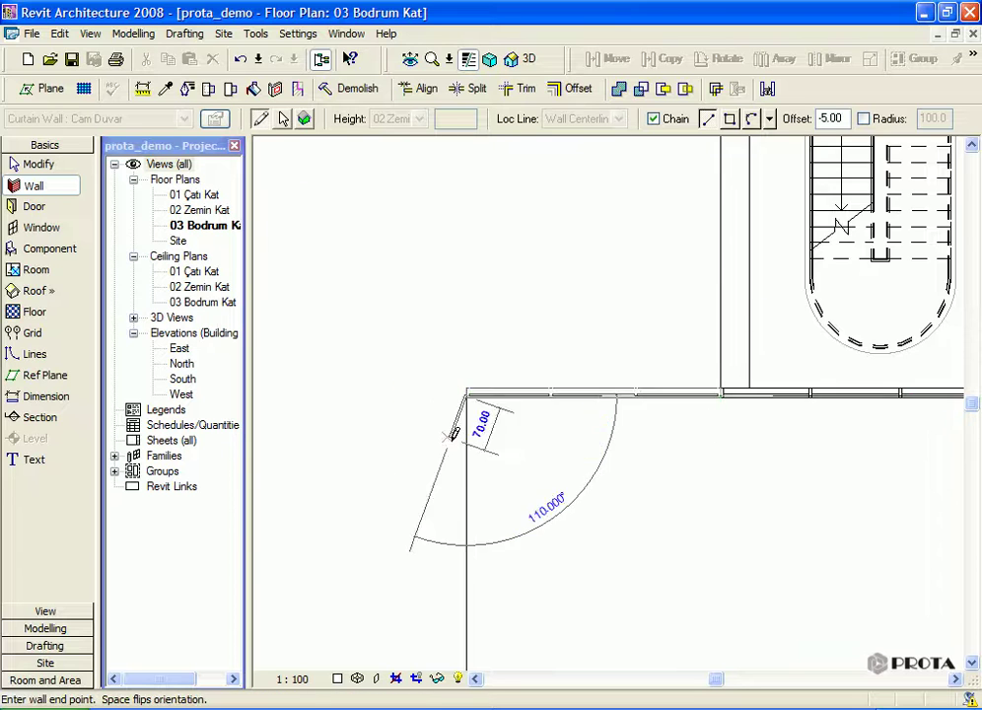
# - Continue the curtain walls around to the upper-left floor corner, then exit the Wall tool
pyautogui.scroll(-2, 493, 424)
pyautogui.moveTo(511, 411); pyautogui.dragTo(523, 394, button='middle')
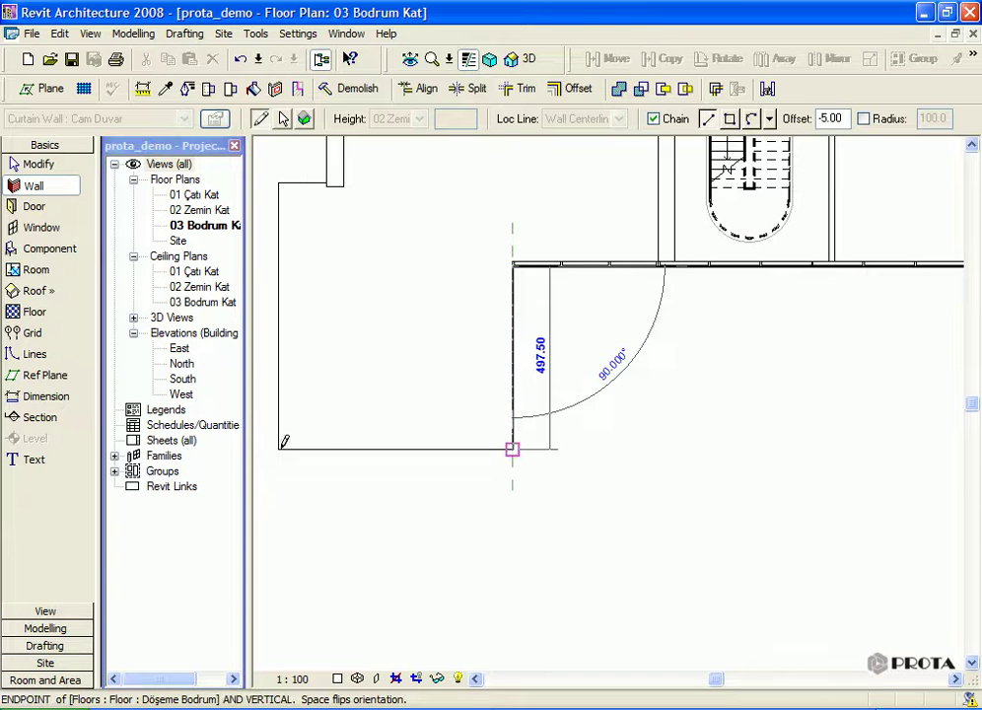
pyautogui.click(512, 450)
pyautogui.click(278, 450)
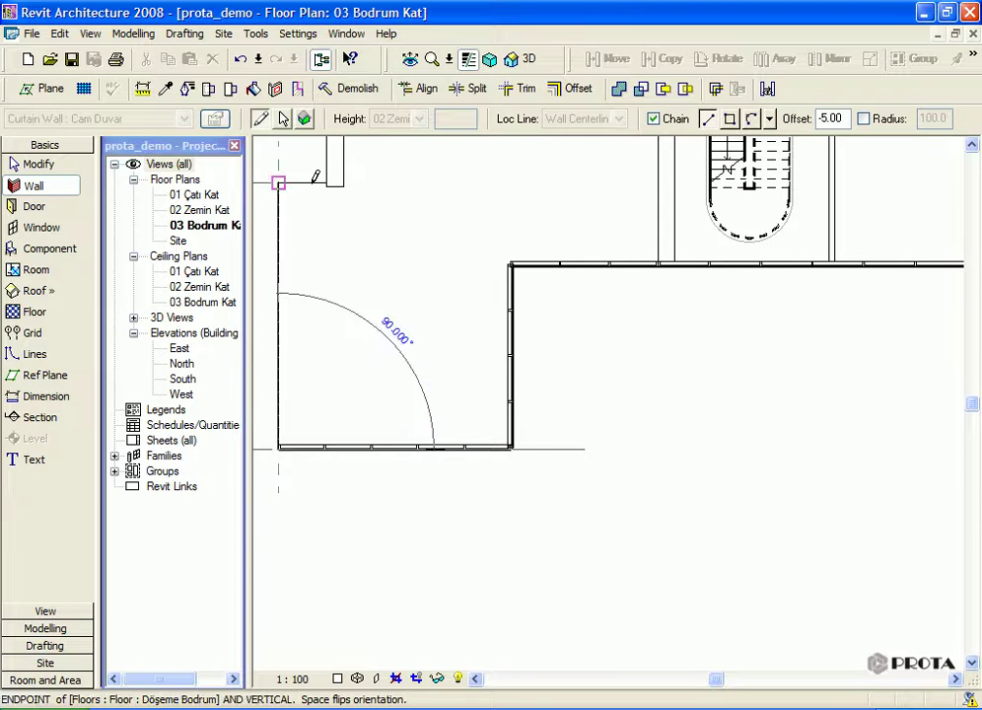
pyautogui.click(278, 183)
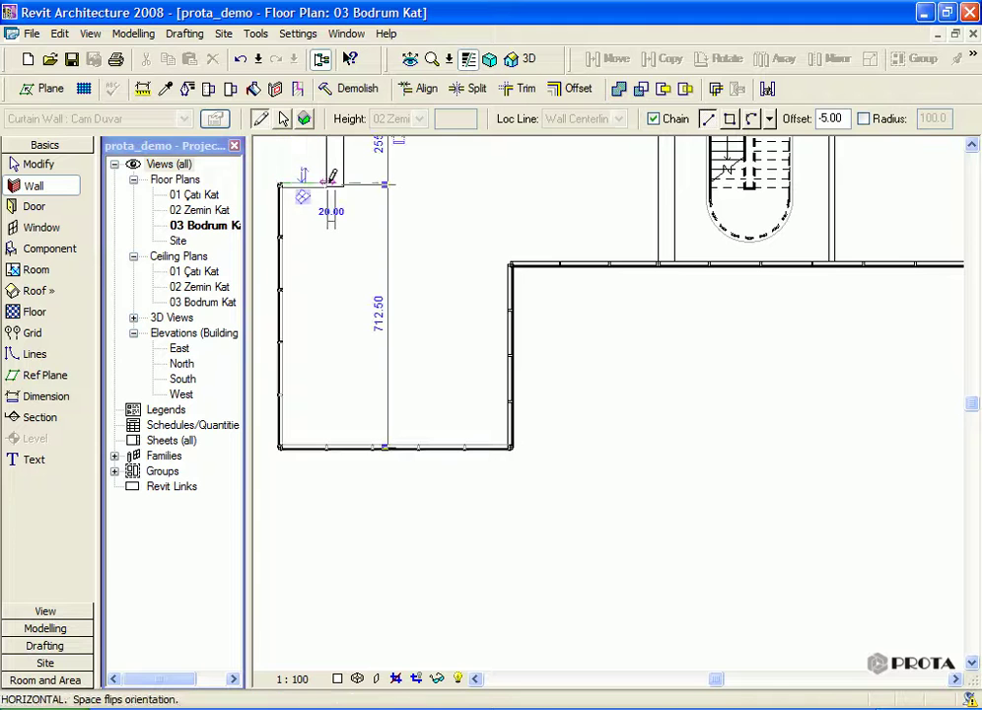
pyautogui.rightClick(328, 186)
pyautogui.click(434, 194)
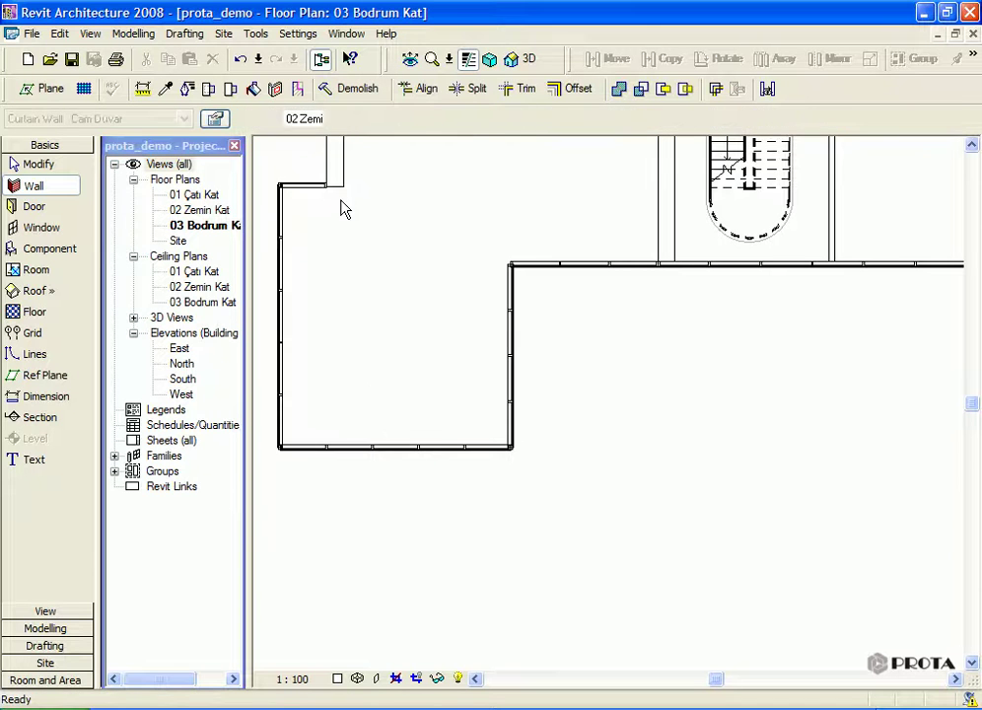
pyautogui.rightClick(344, 205)
pyautogui.click(356, 213)
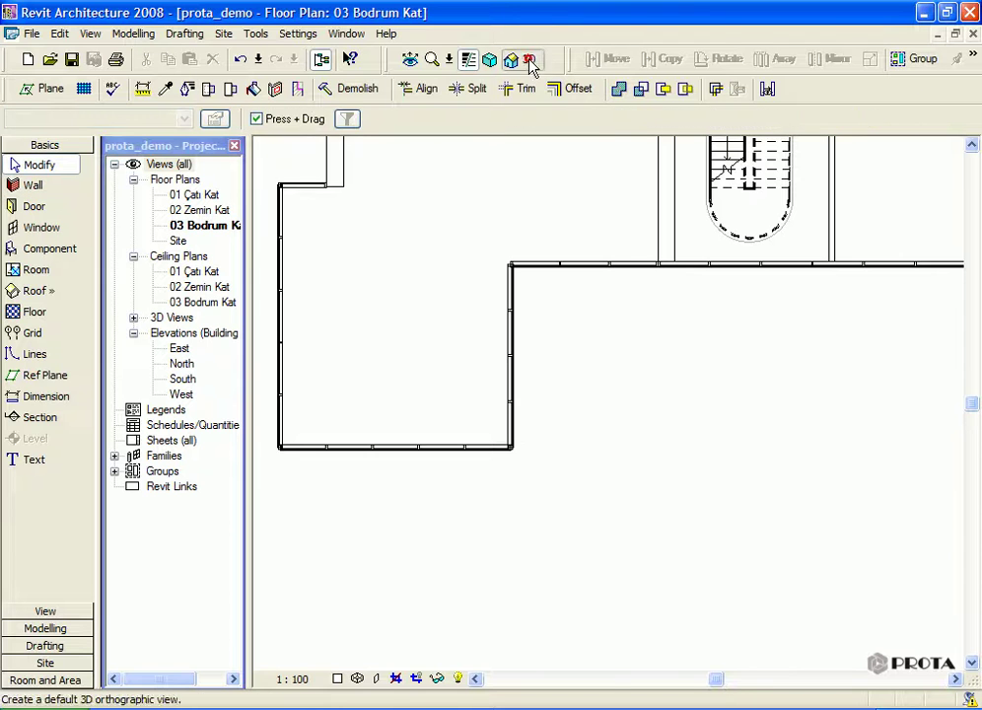
# - Switch to the default 3D view and orbit to inspect the Cam Duvar glass walls
pyautogui.click(529, 61)
pyautogui.scroll(-5, 362, 561)
pyautogui.moveTo(361, 561)
pyautogui.keyDown('shift'); pyautogui.mouseDown(button='middle')
pyautogui.moveTo(476, 540)
pyautogui.moveTo(444, 549)
pyautogui.mouseUp(button='middle'); pyautogui.keyUp('shift')
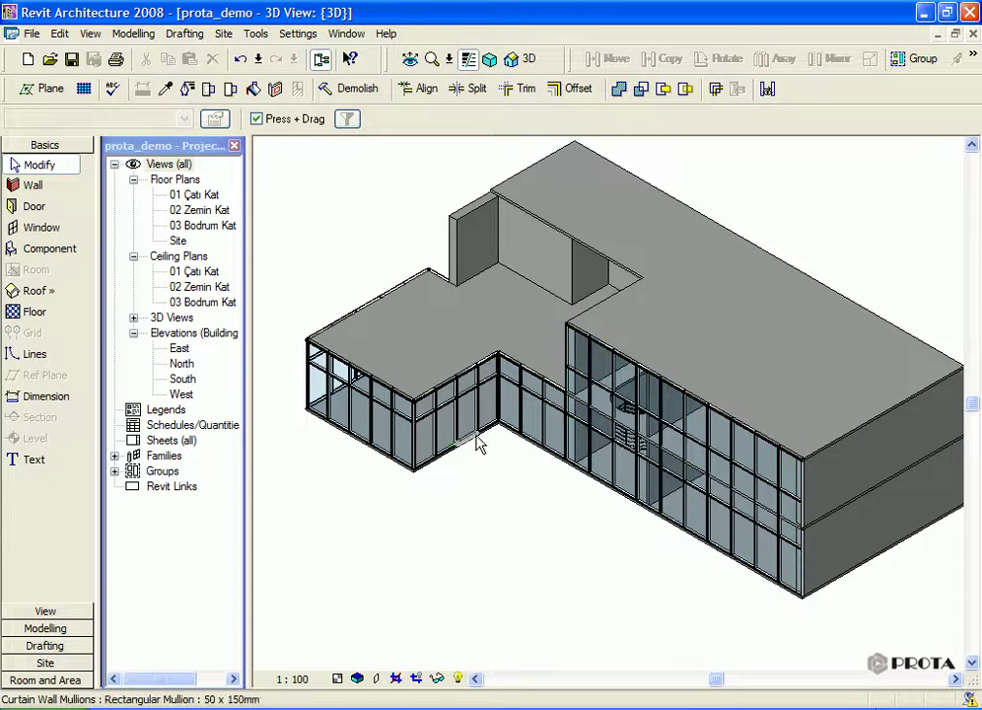
pyautogui.click(34, 188)
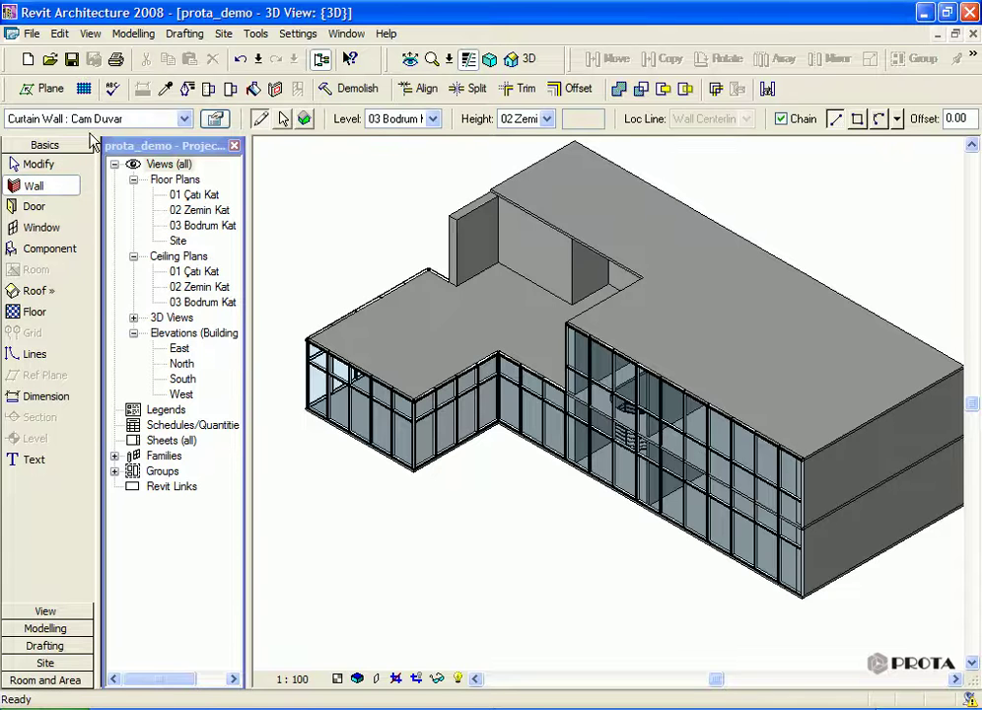
# - Give the Cam Duvar type 170 maximum vertical grid spacing and 290 horizontal grid spacing
pyautogui.click(214, 118)
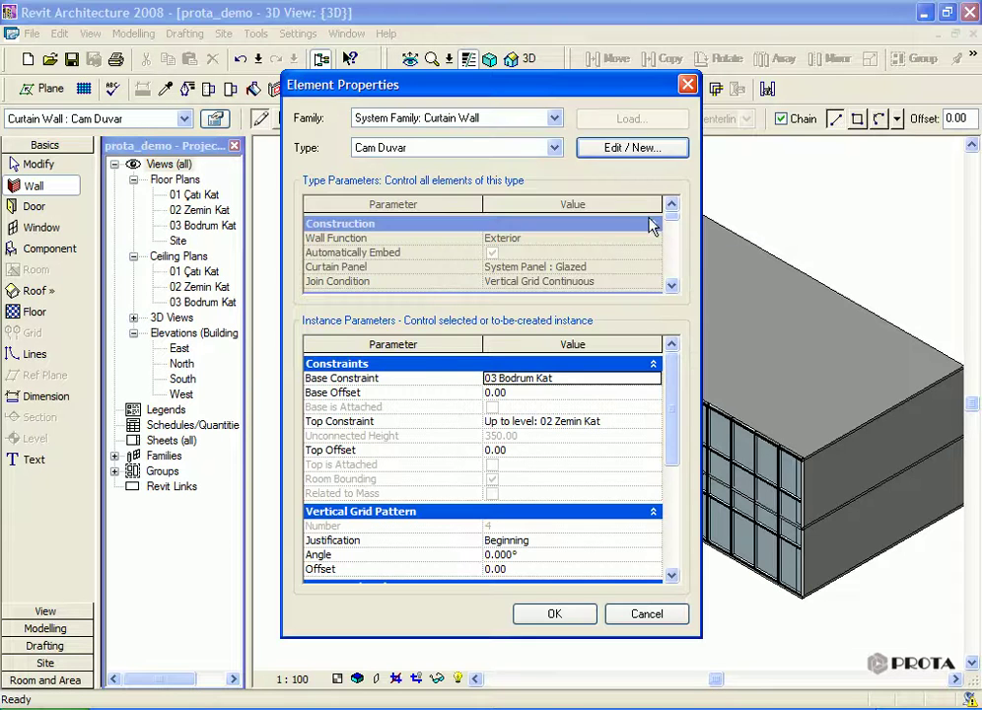
pyautogui.click(655, 150)
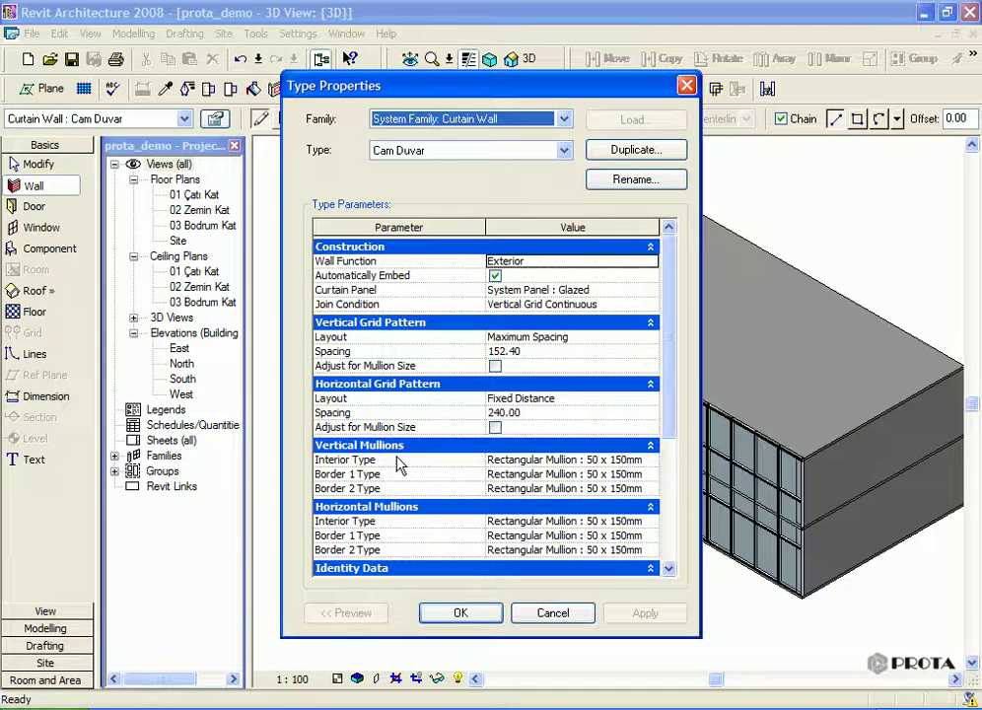
pyautogui.click(641, 337)
pyautogui.click(651, 337)
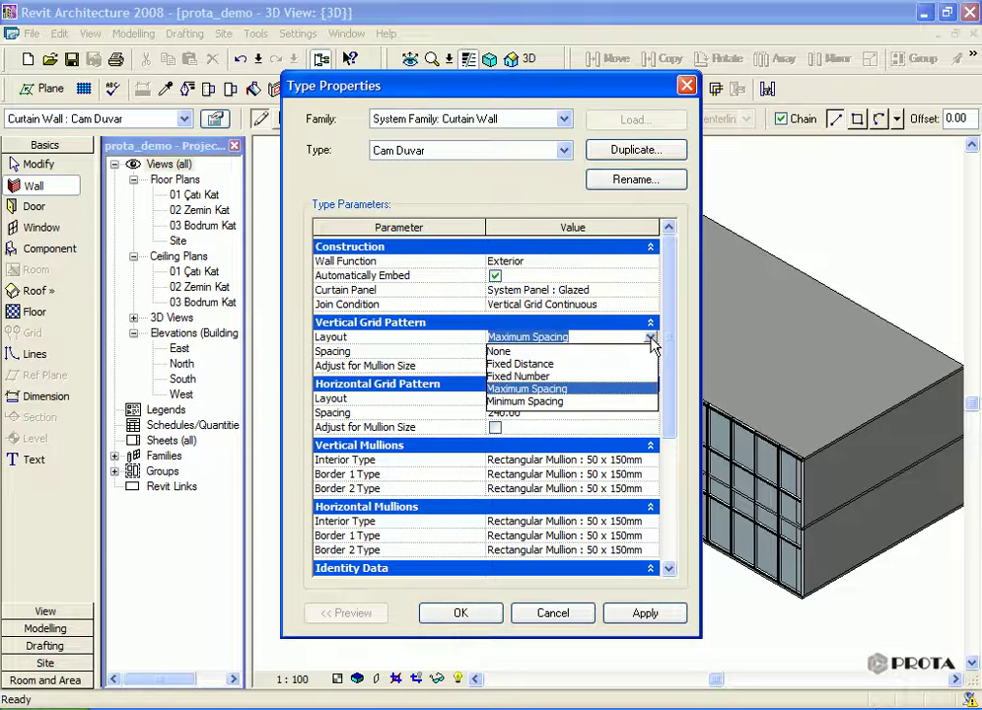
pyautogui.click(651, 341)
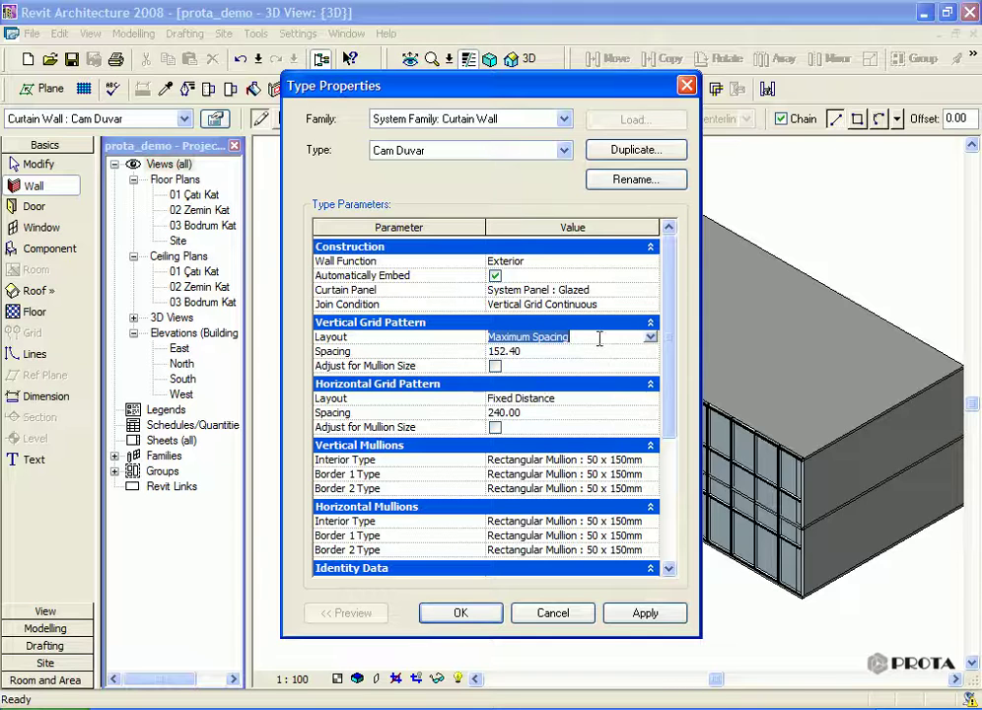
pyautogui.click(526, 353)
pyautogui.doubleClick(528, 353)
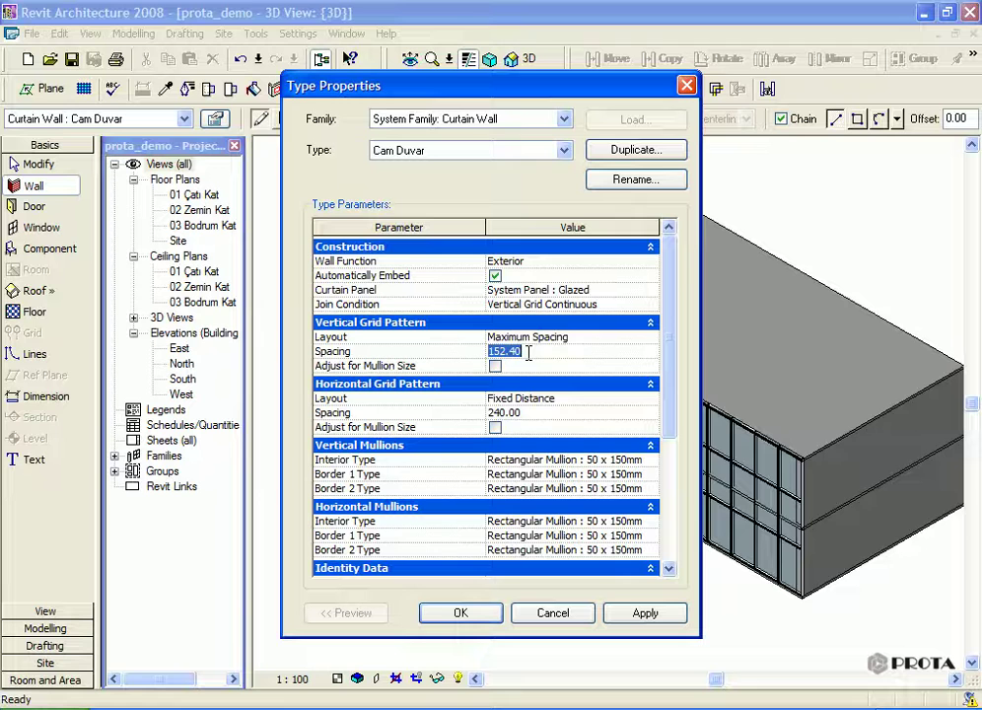
pyautogui.write('170')
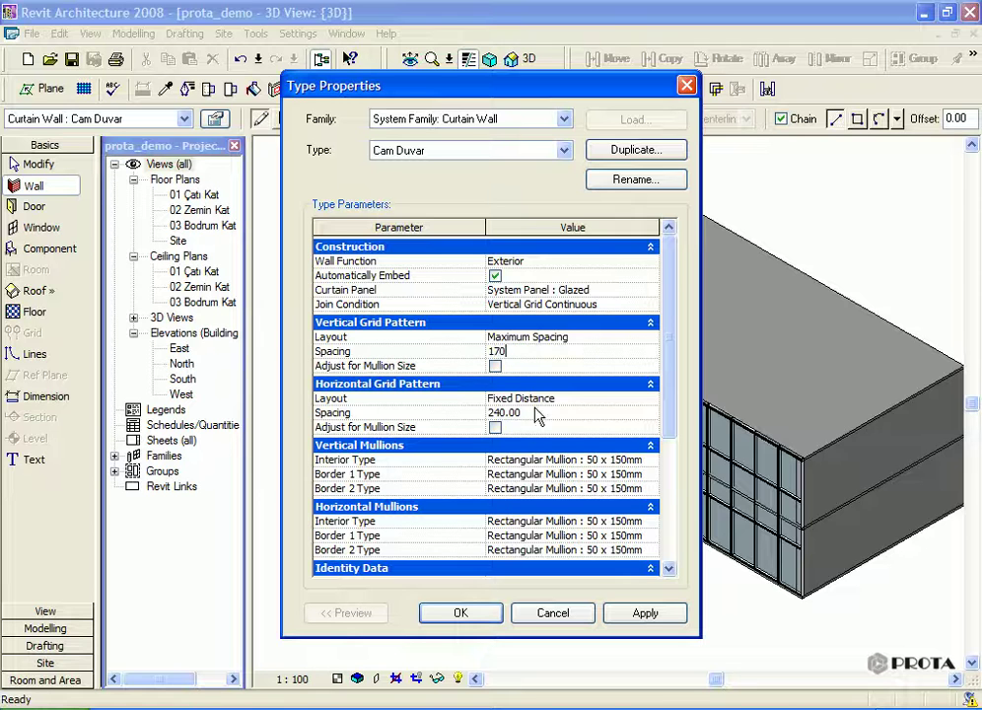
pyautogui.doubleClick(531, 412)
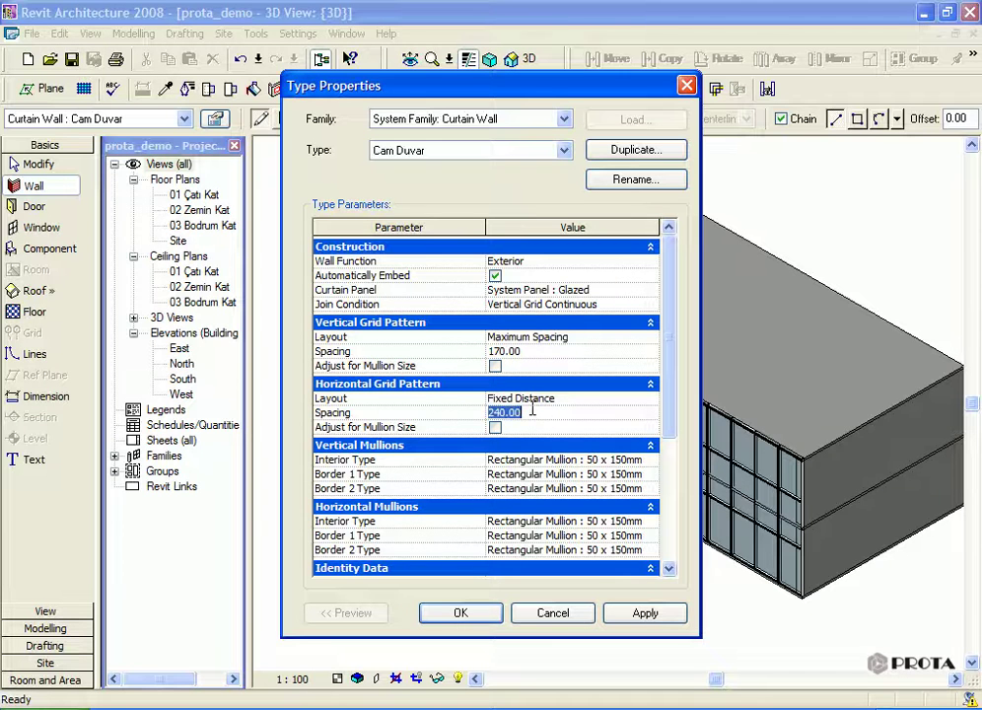
pyautogui.write('2')
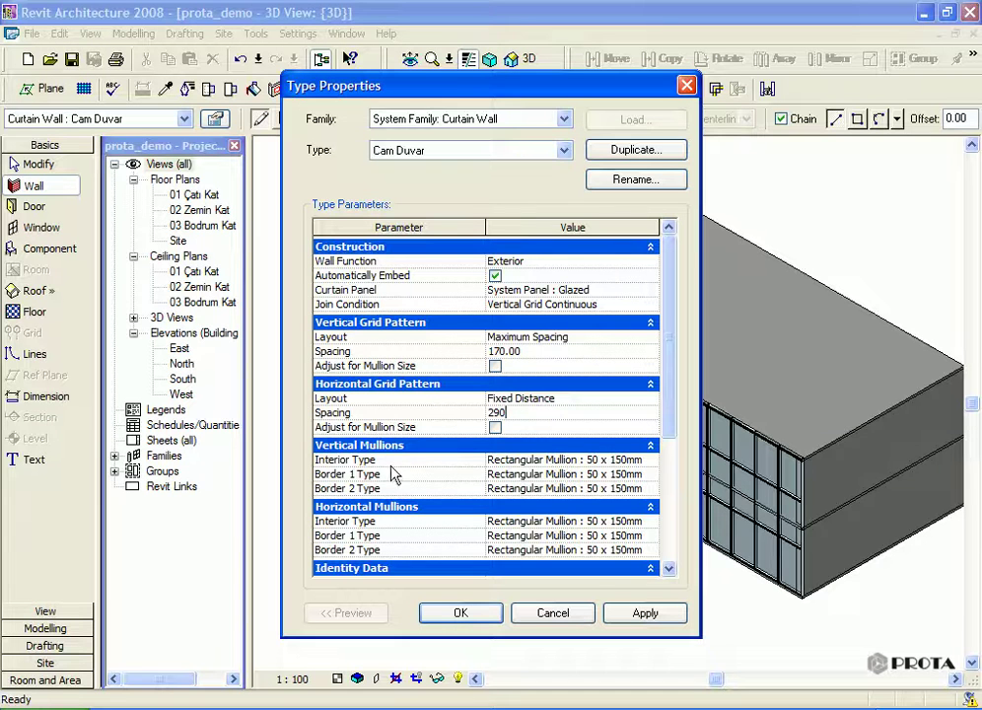
pyautogui.click(656, 461)
pyautogui.click(656, 463)
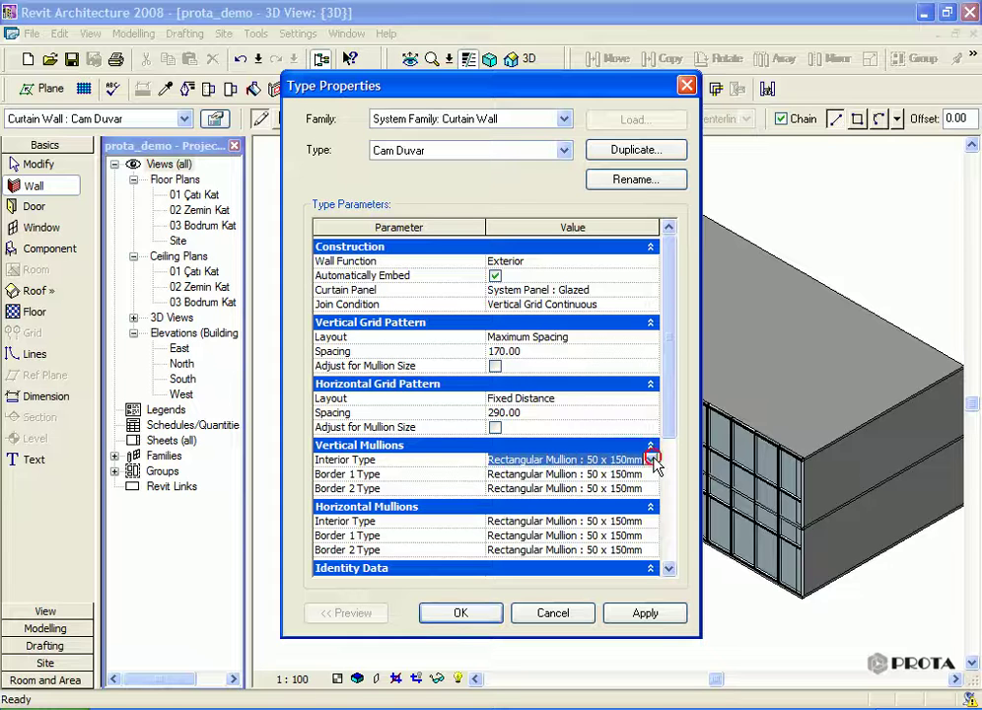
pyautogui.click(460, 613)
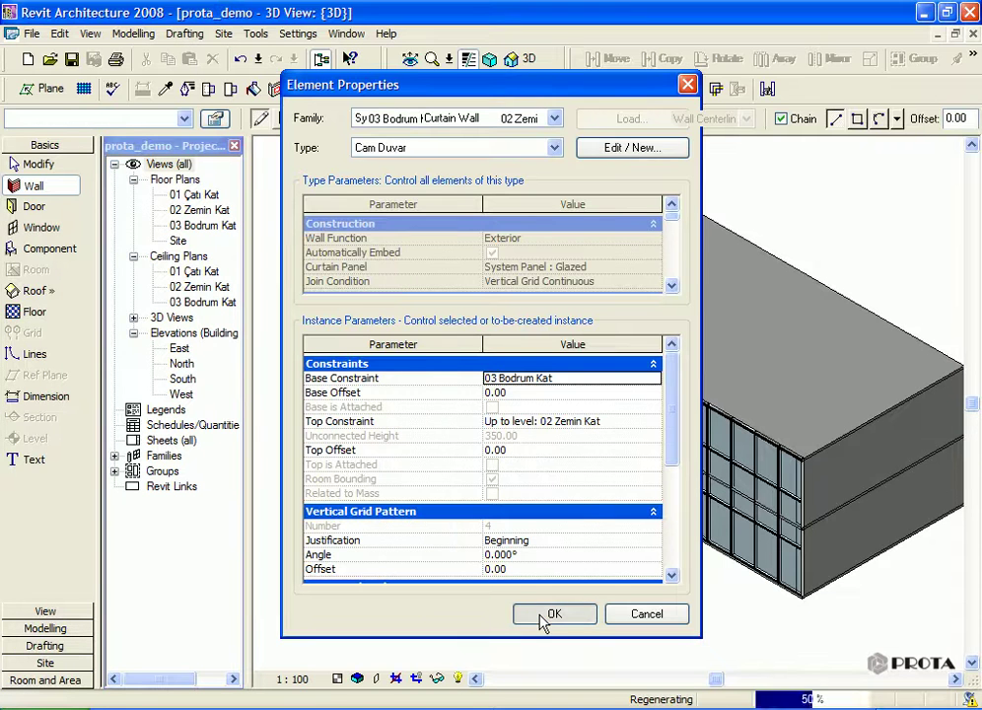
pyautogui.click(546, 615)
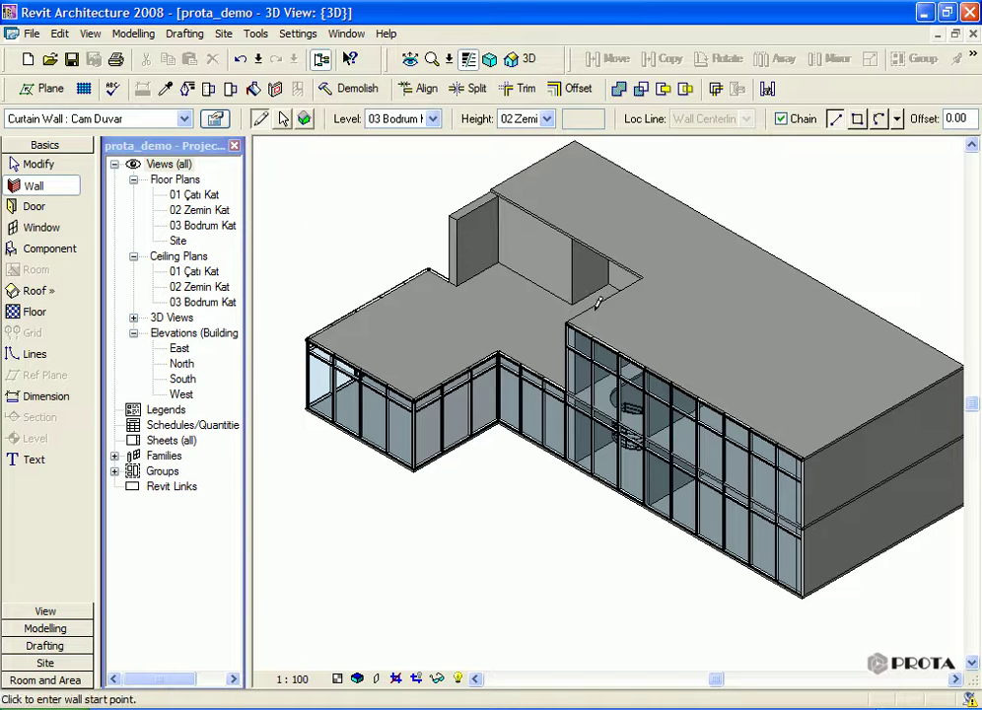
# - Open the 02 Zemin Kat plan near the stairs and start a wall with offset 20
pyautogui.doubleClick(202, 211)
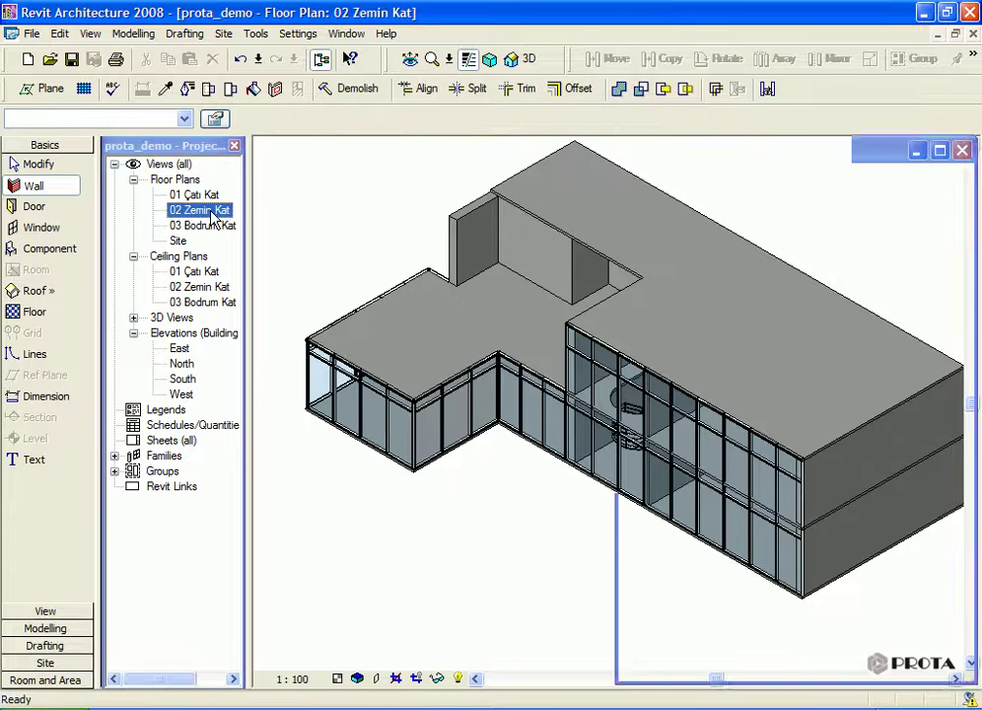
pyautogui.moveTo(588, 378)
pyautogui.mouseDown(button='middle')
pyautogui.moveTo(541, 475)
pyautogui.moveTo(548, 527)
pyautogui.mouseUp(button='middle')
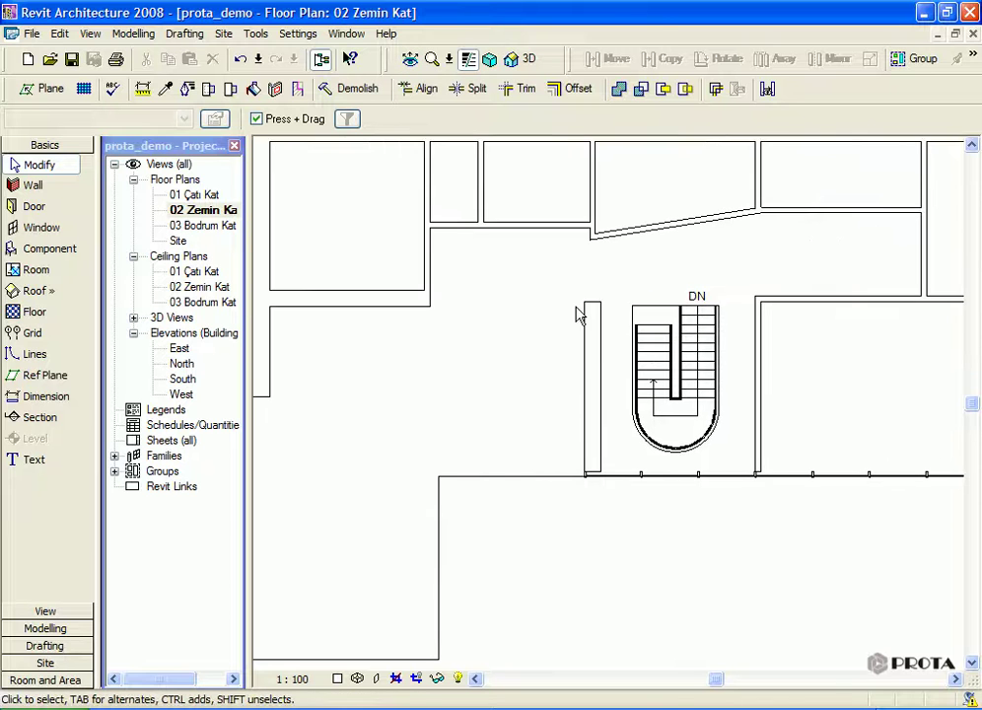
pyautogui.scroll(2, 456, 321)
pyautogui.moveTo(434, 357); pyautogui.dragTo(399, 352, button='middle')
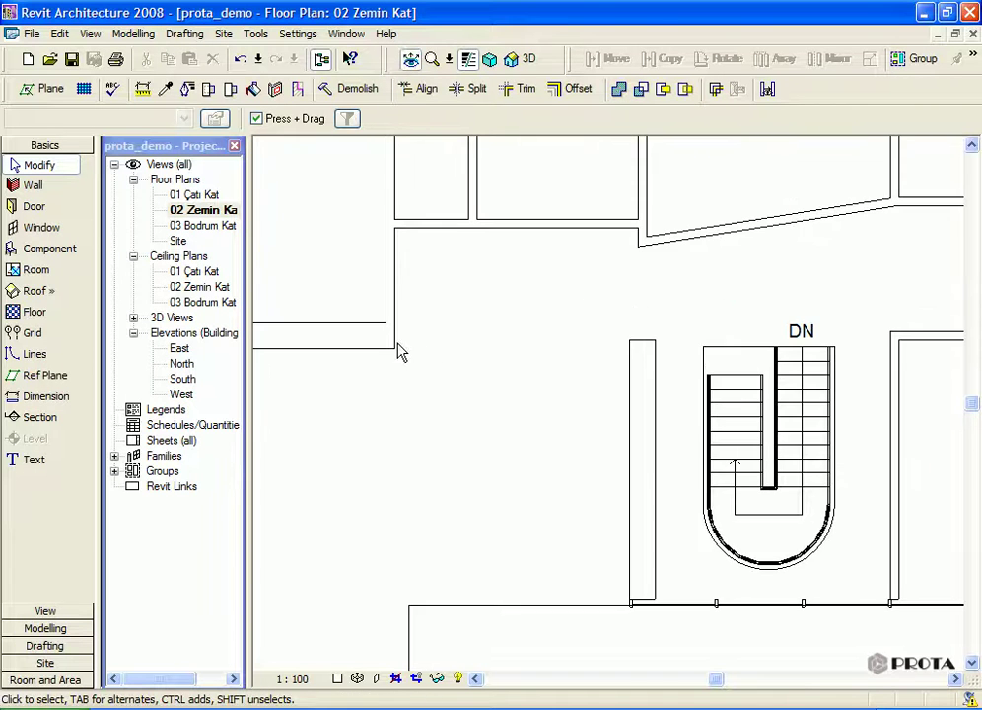
pyautogui.click(53, 189)
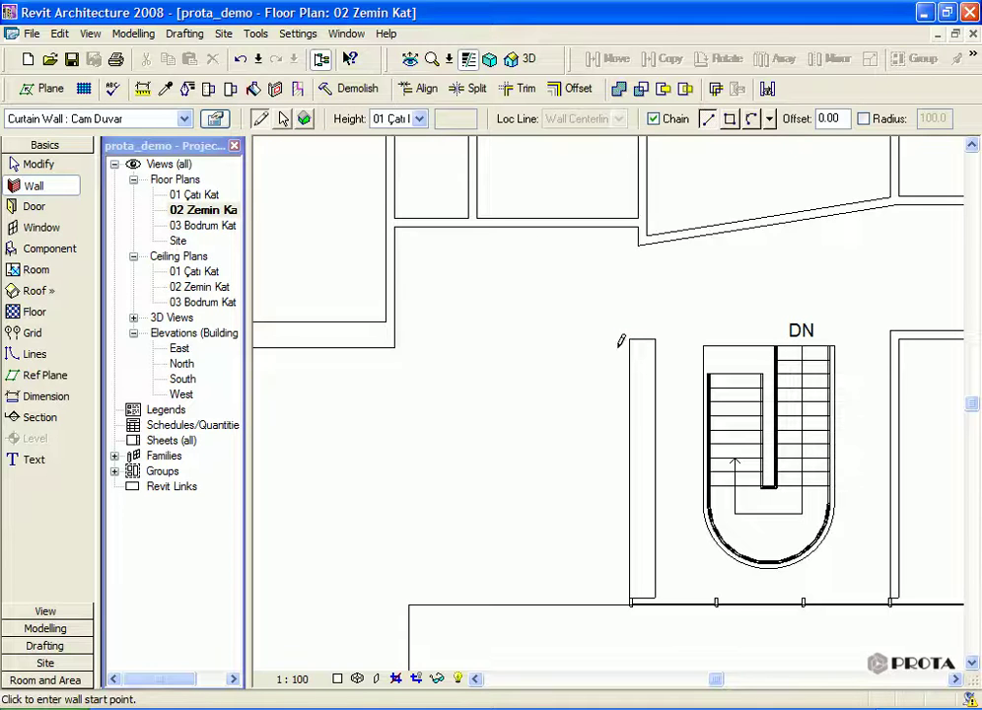
pyautogui.click(826, 118)
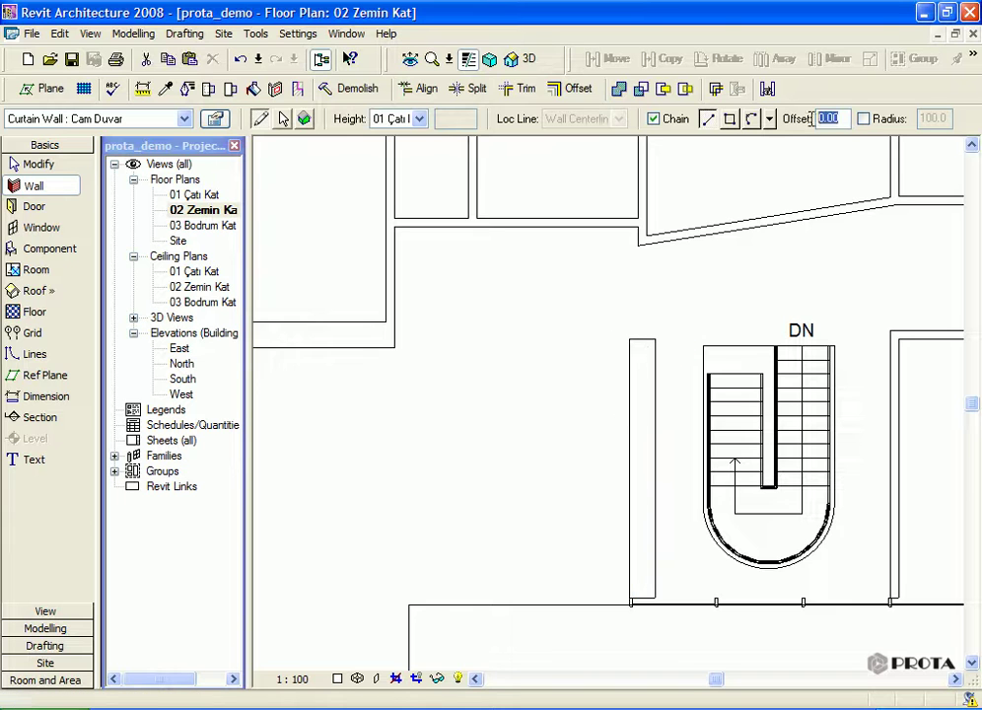
pyautogui.write('20')
# - Draw a 407.5-long wall from the stair wall's top end, then undo the misplaced result
pyautogui.click(631, 338)
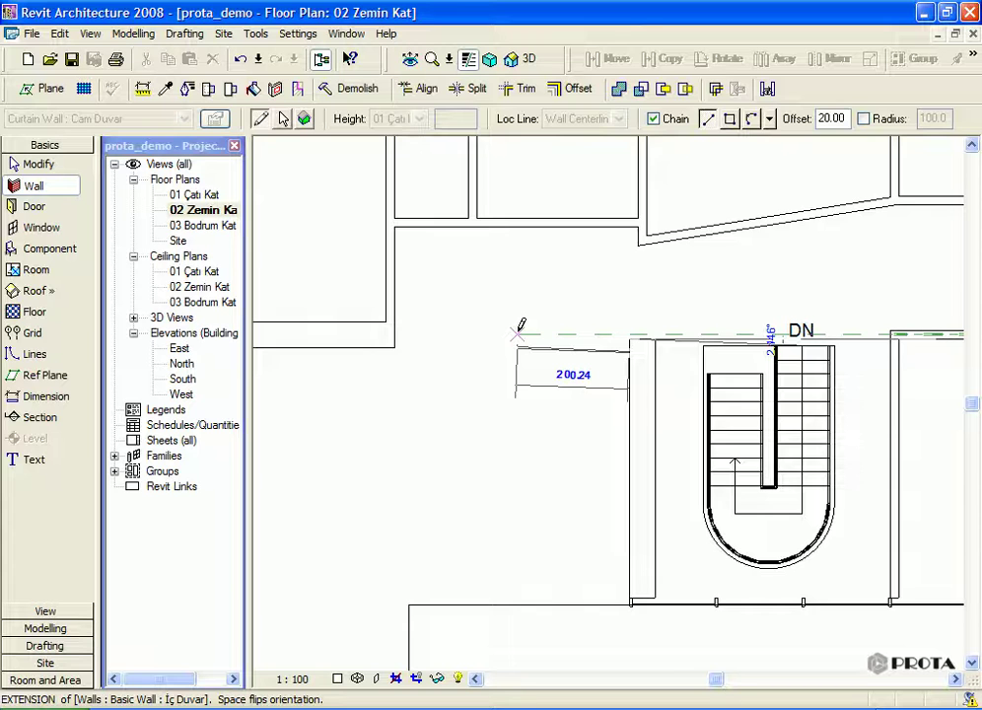
pyautogui.write('40')
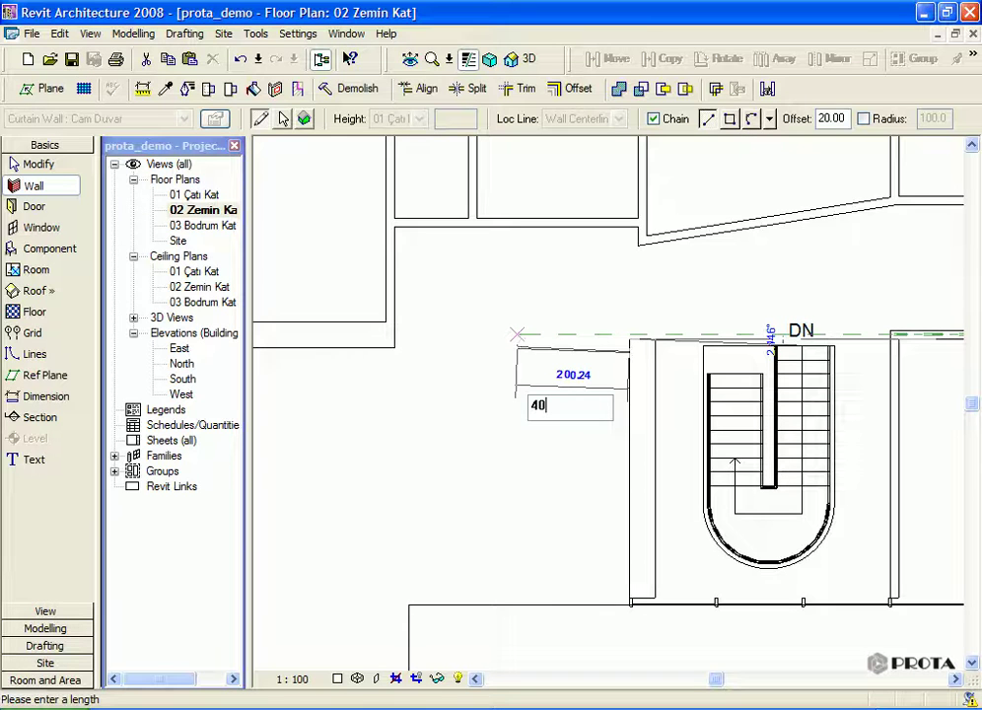
pyautogui.write('7.5')
pyautogui.press('Return')
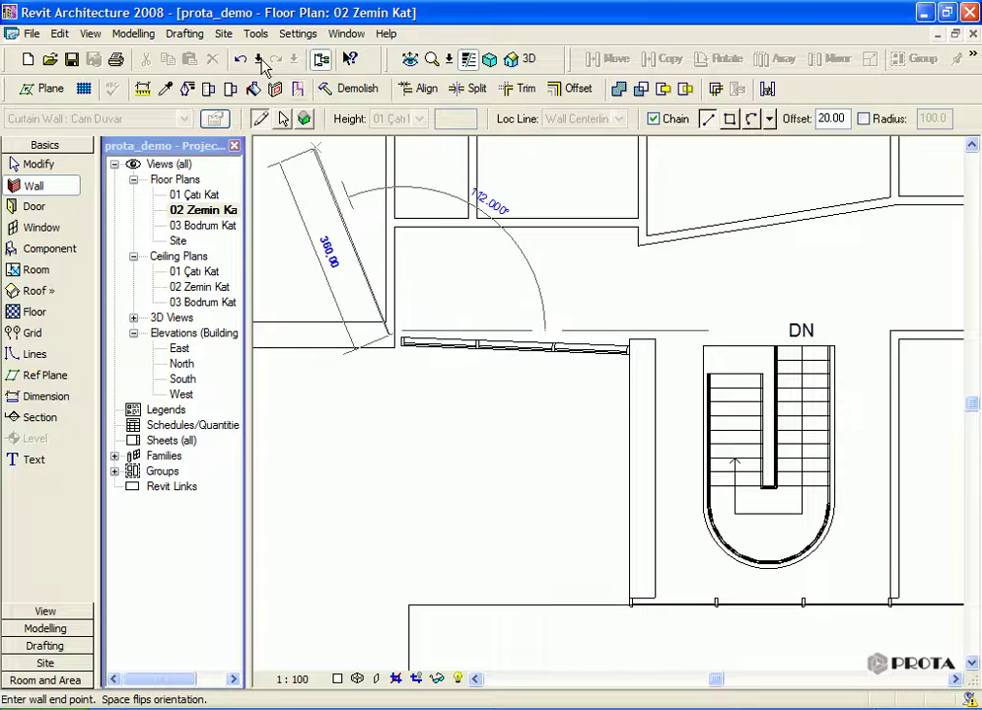
pyautogui.click(243, 60)
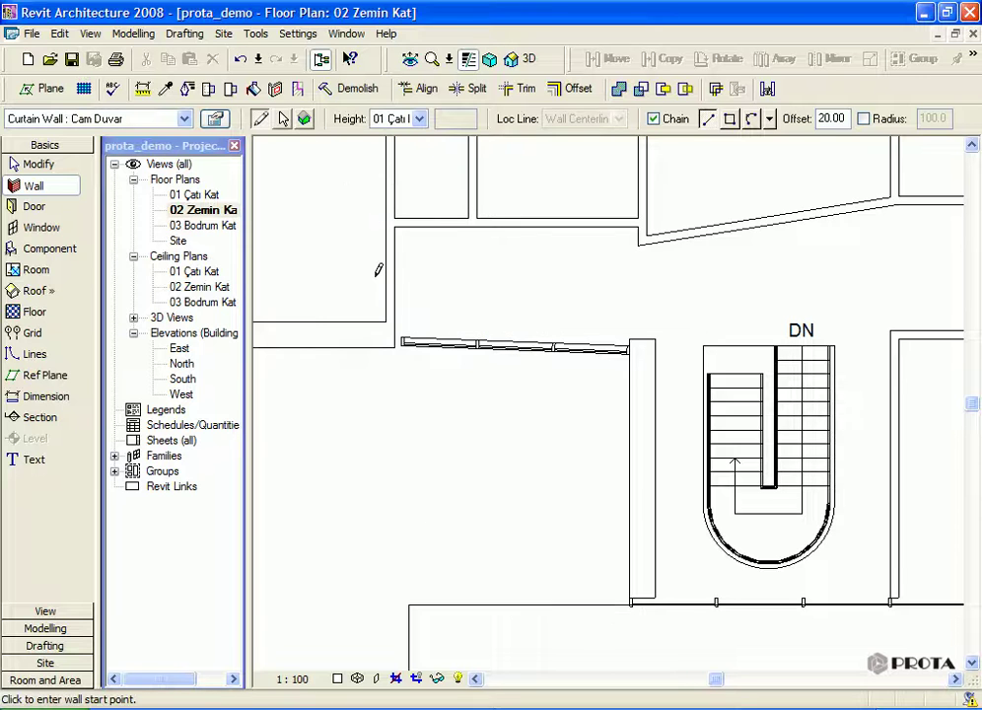
pyautogui.click(240, 60)
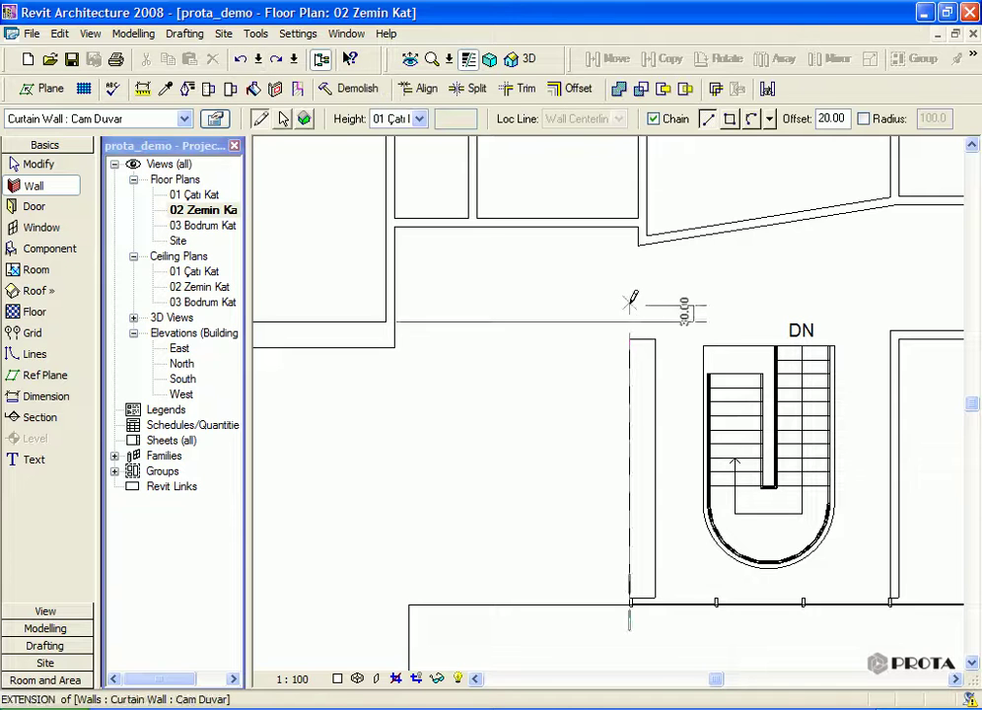
# - Redraw the 407.5 curtain wall from the stair wall endpoint and exit the Wall tool
pyautogui.click(630, 338)
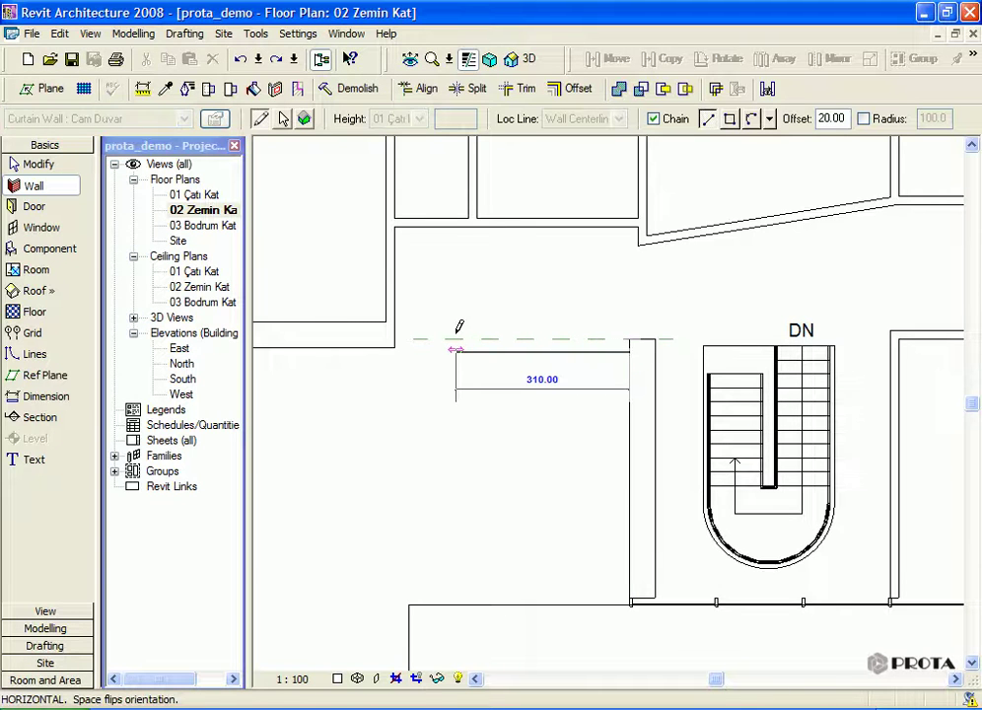
pyautogui.write('407.5')
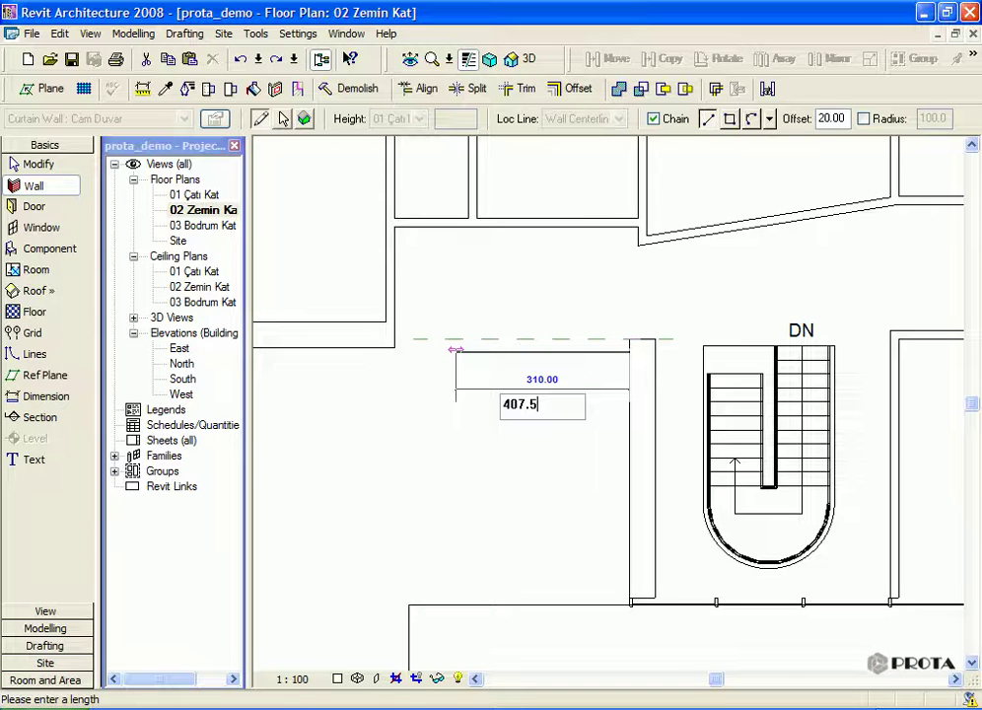
pyautogui.press('Return')
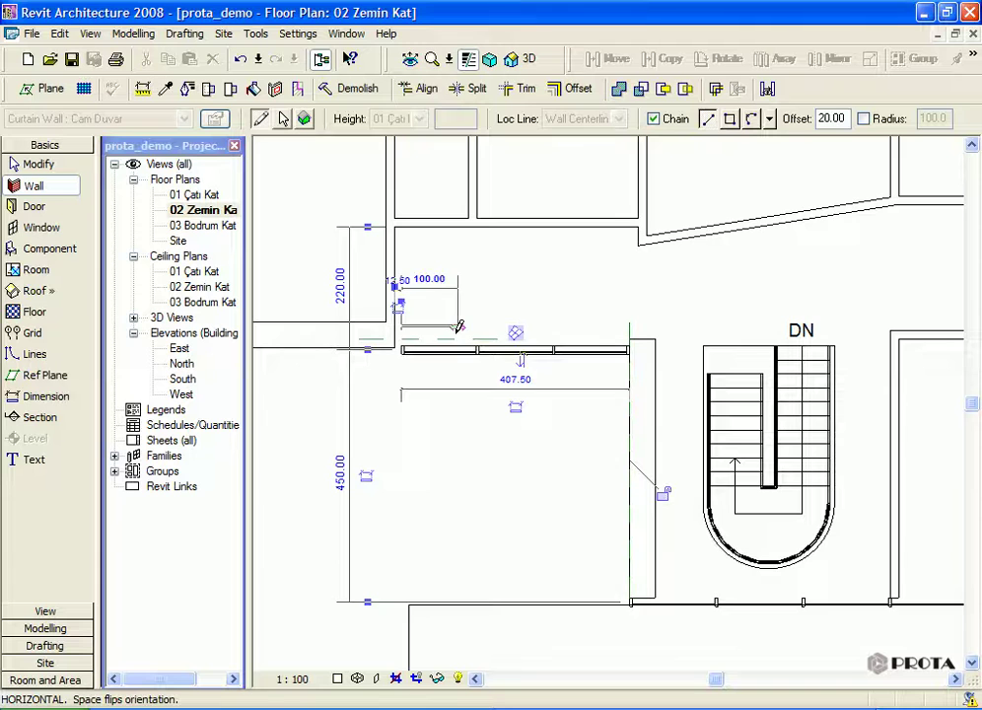
pyautogui.rightClick(463, 338)
pyautogui.click(474, 344)
pyautogui.rightClick(466, 340)
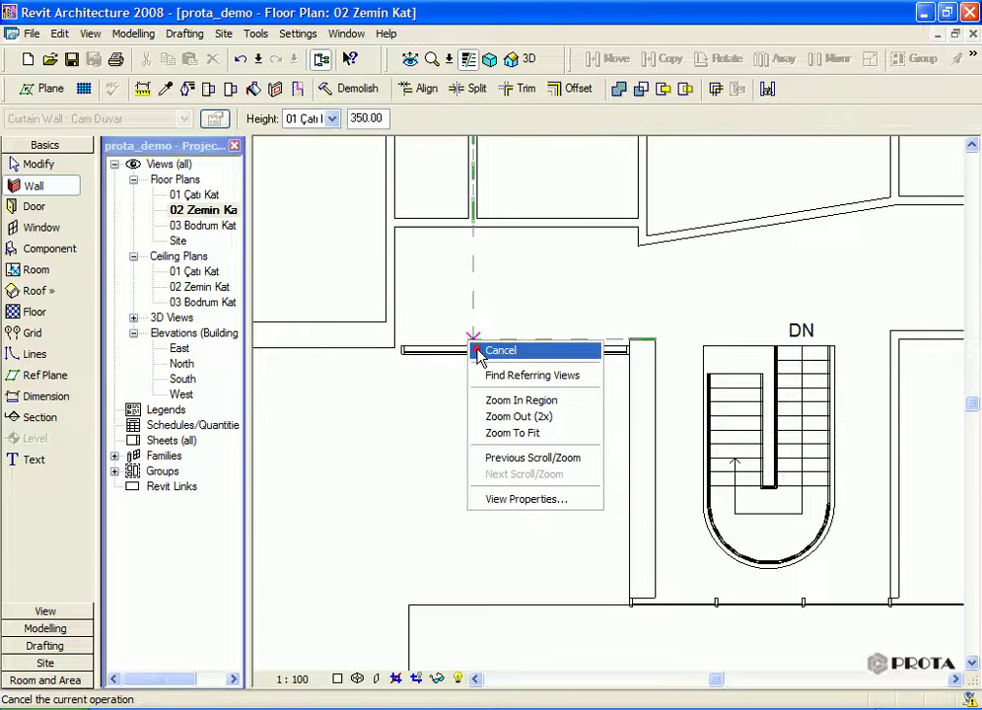
pyautogui.click(480, 349)
# - Go through the {3D} view and open the South elevation from the Project Browser
pyautogui.scroll(3, 361, 414)
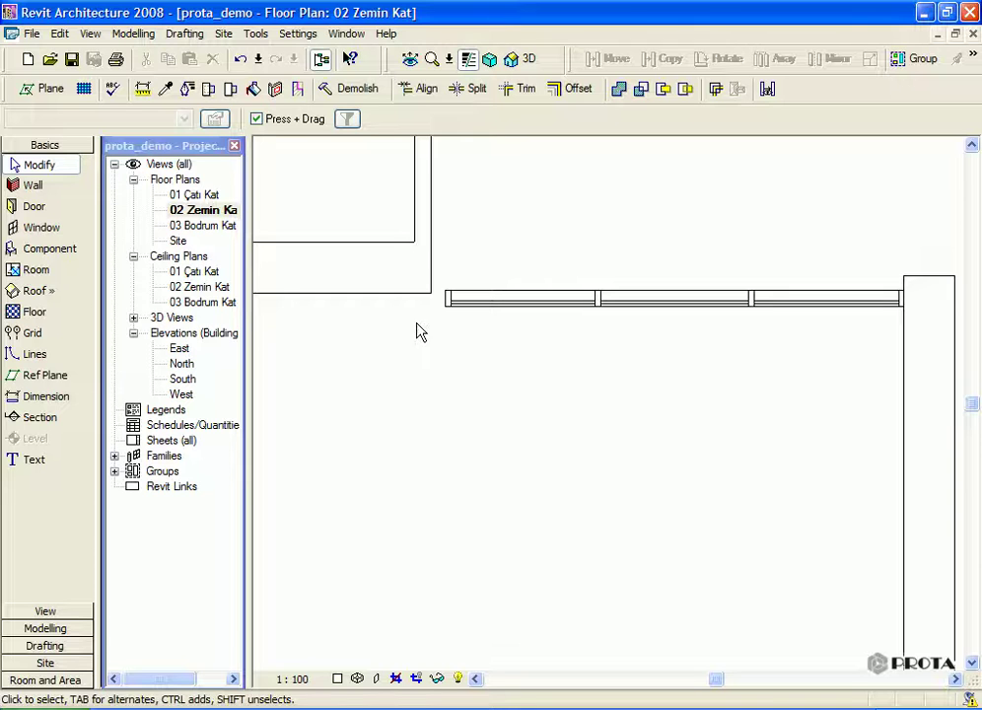
pyautogui.scroll(-2, 400, 333)
pyautogui.scroll(-3, 391, 333)
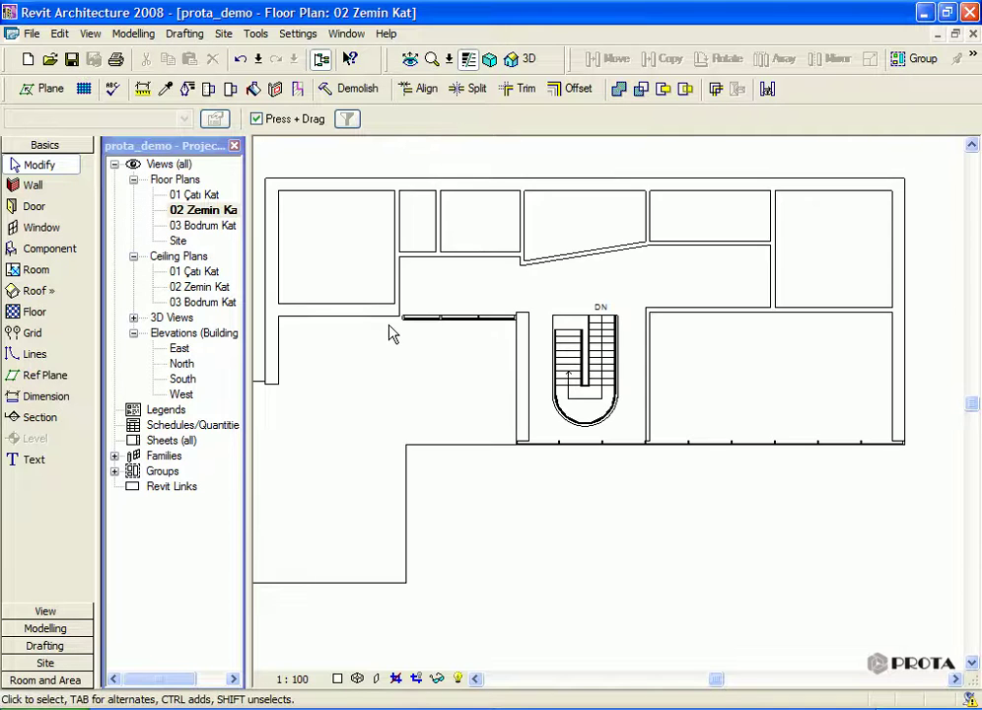
pyautogui.click(525, 65)
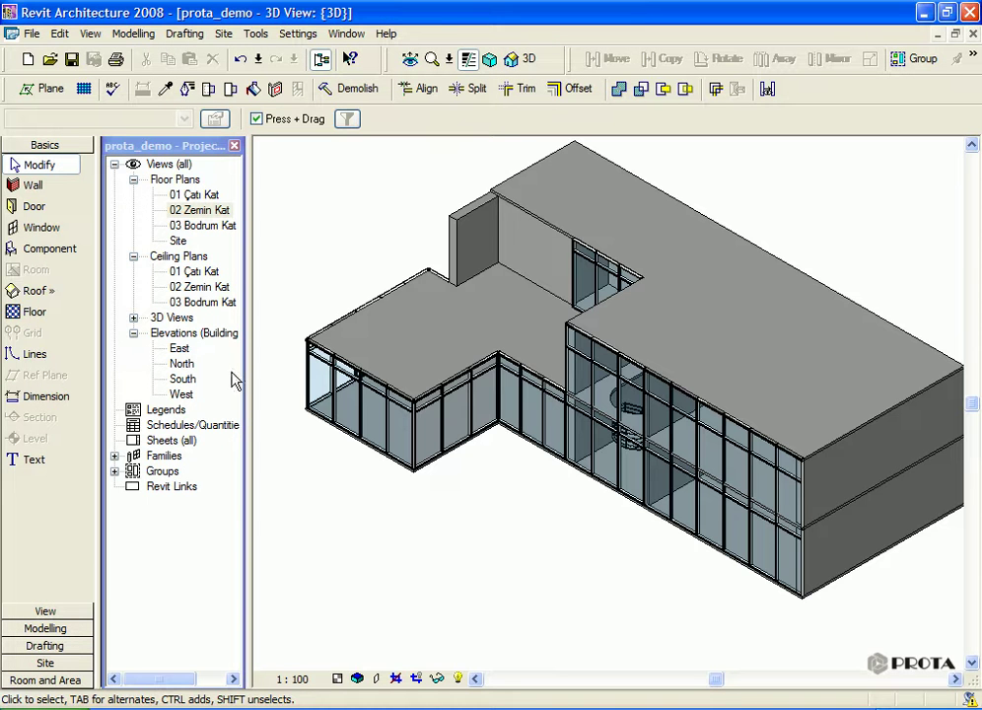
pyautogui.click(186, 380)
pyautogui.doubleClick(186, 379)
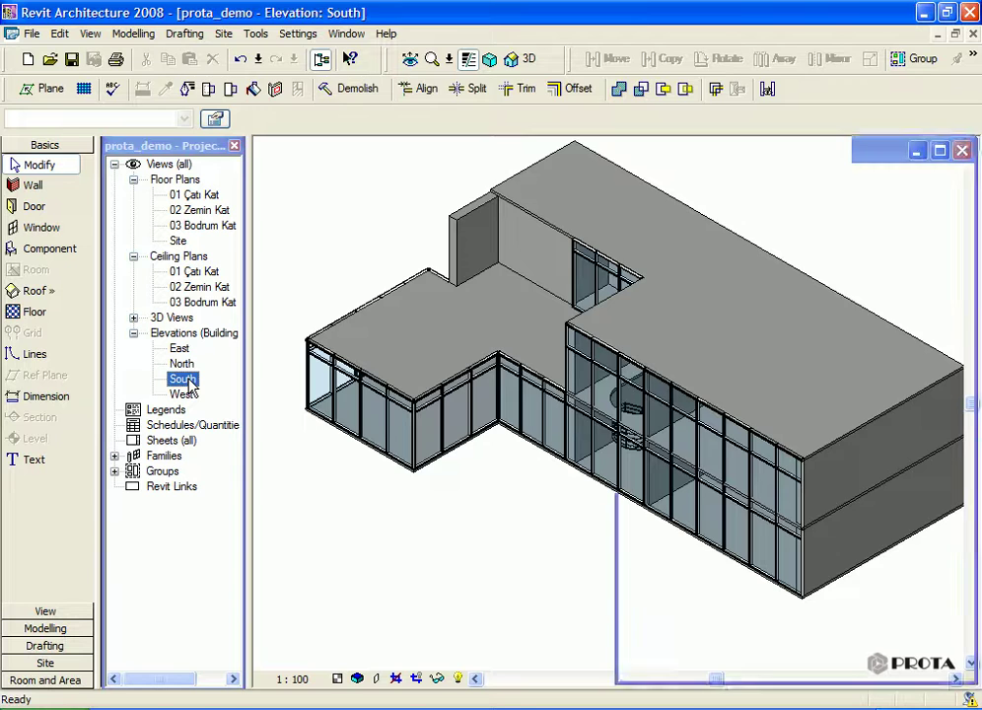
# - Set the South elevation to Shading with Edges and zoom into the upper curtain wall panels
pyautogui.click(358, 679)
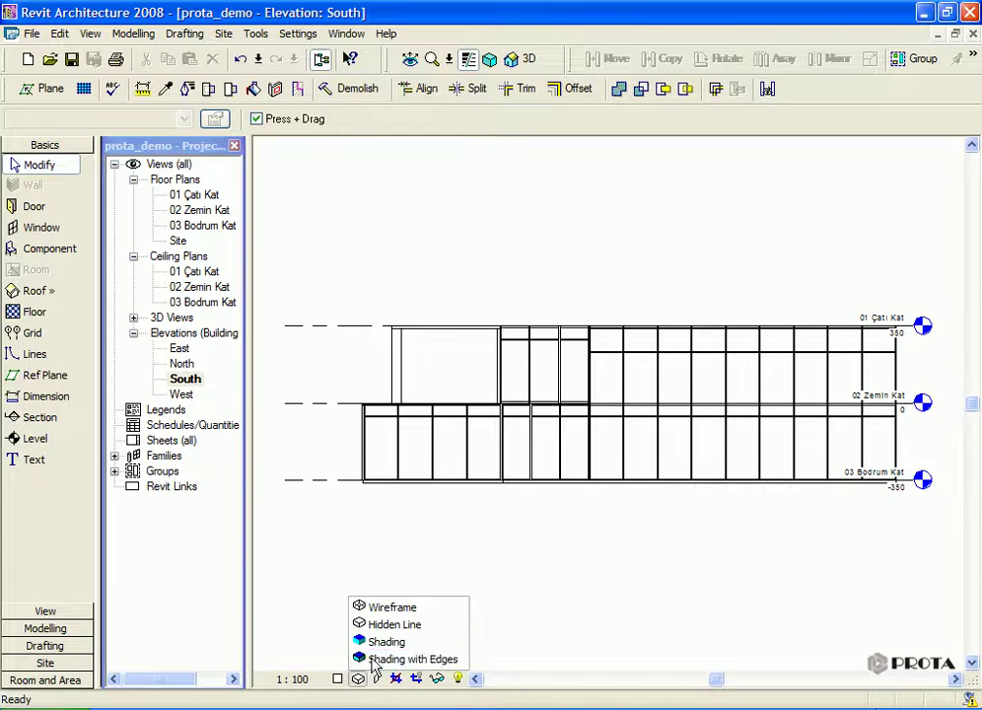
pyautogui.click(375, 660)
pyautogui.scroll(1, 462, 510)
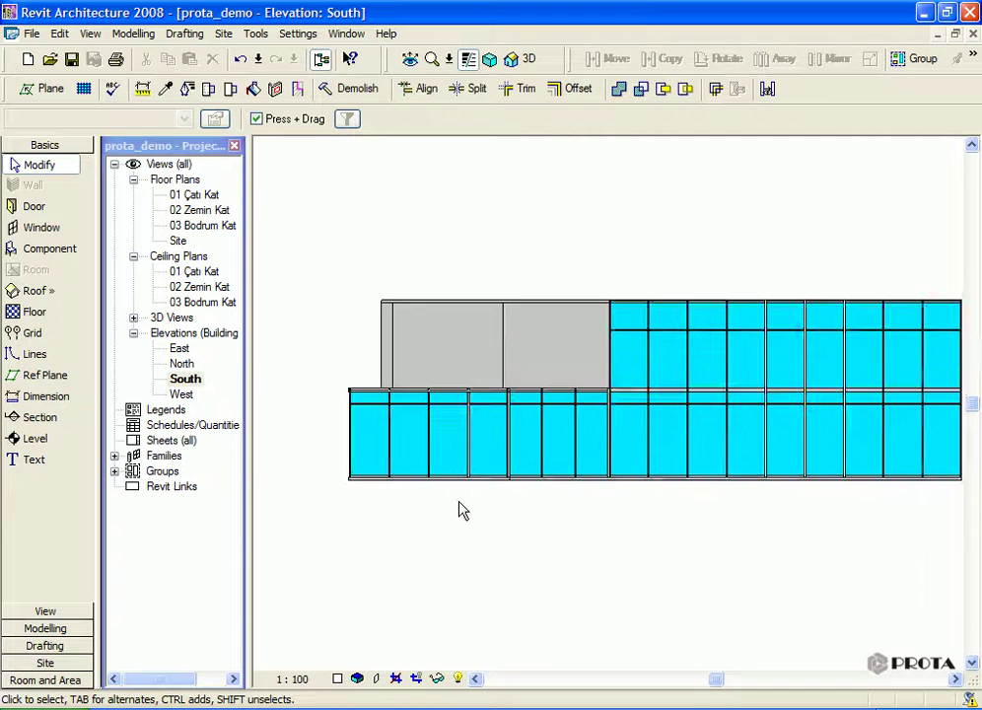
pyautogui.scroll(1, 462, 510)
pyautogui.moveTo(607, 581); pyautogui.dragTo(532, 577, button='middle')
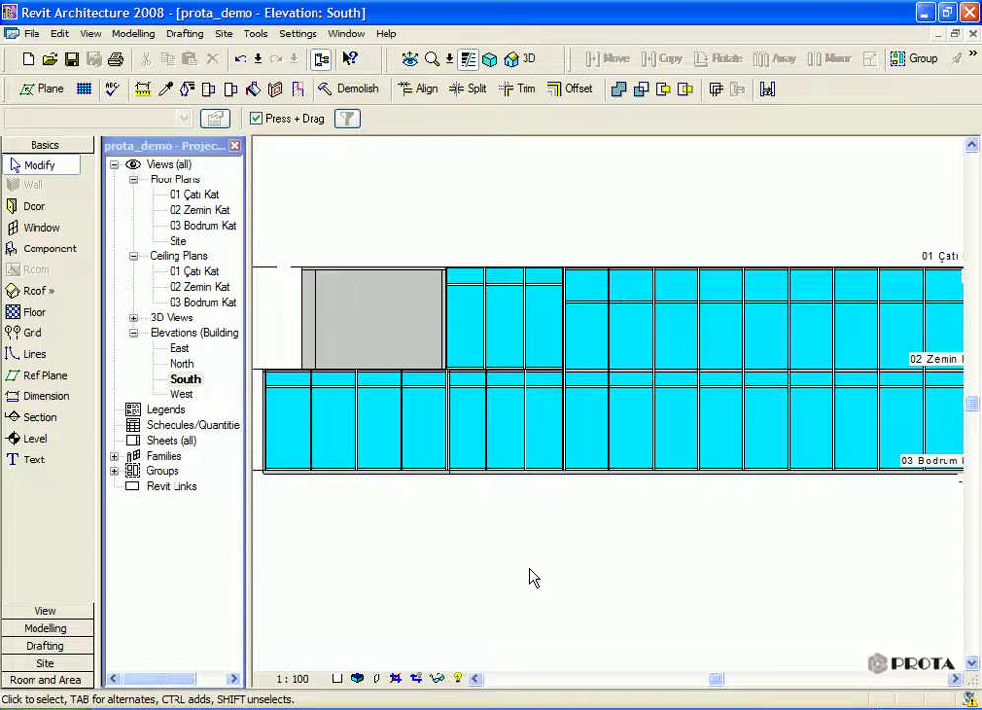
pyautogui.scroll(1, 458, 300)
pyautogui.scroll(1, 483, 325)
pyautogui.scroll(1, 496, 338)
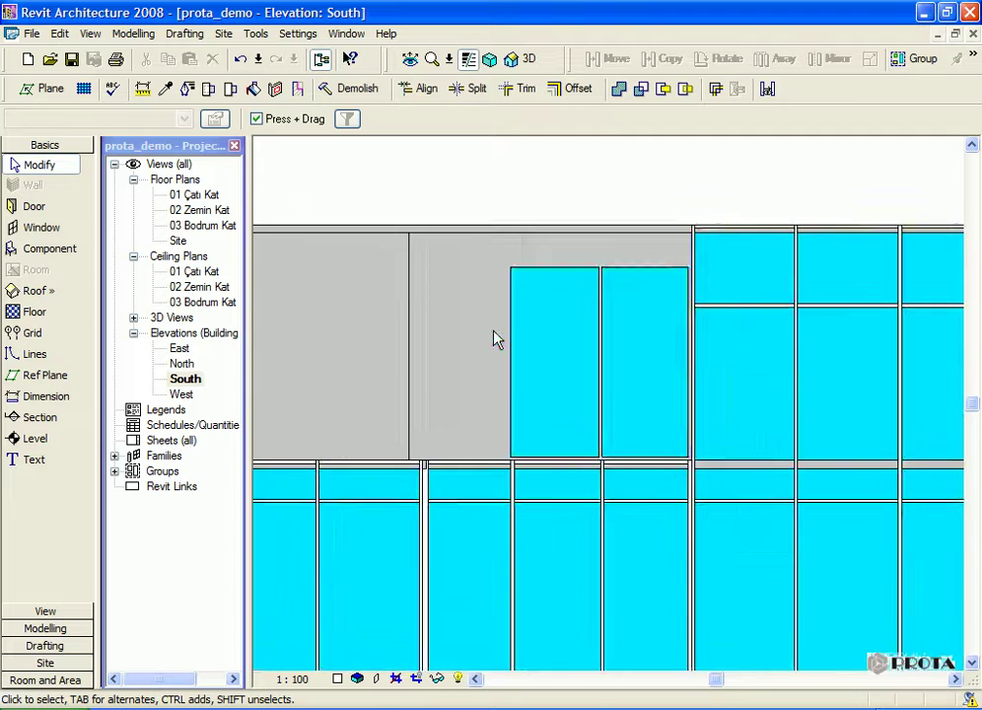
pyautogui.scroll(1, 513, 355)
pyautogui.moveTo(568, 419); pyautogui.dragTo(518, 423, button='middle')
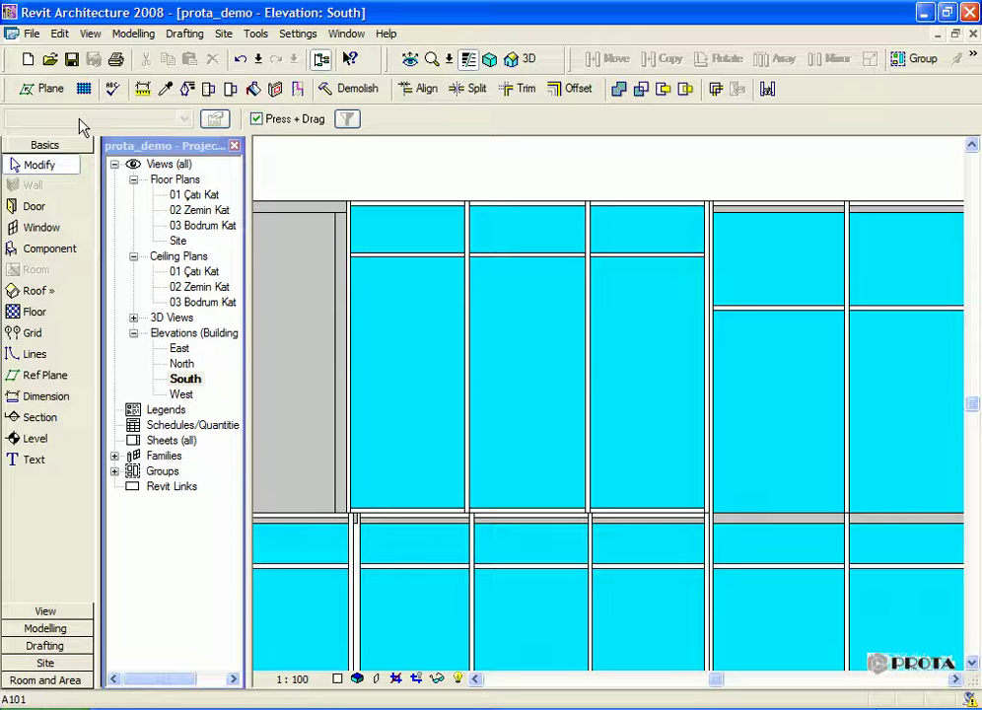
# - Load the M_Curtain Wall-Store Front-Dbl.rfa family from the metric Doors library without placing a door
pyautogui.click(47, 211)
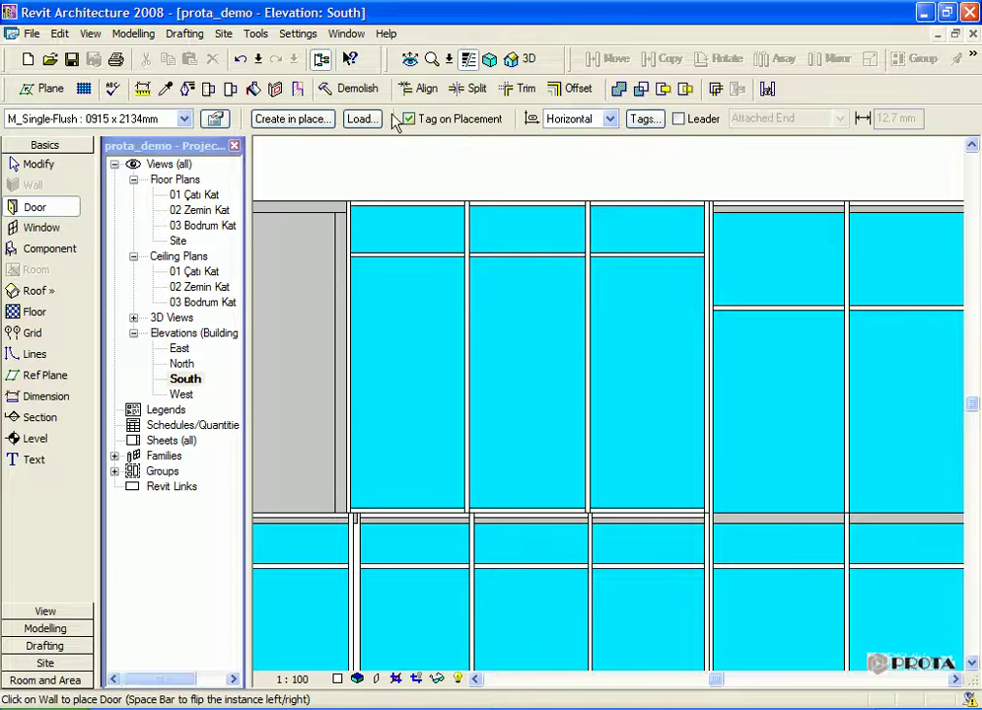
pyautogui.click(360, 119)
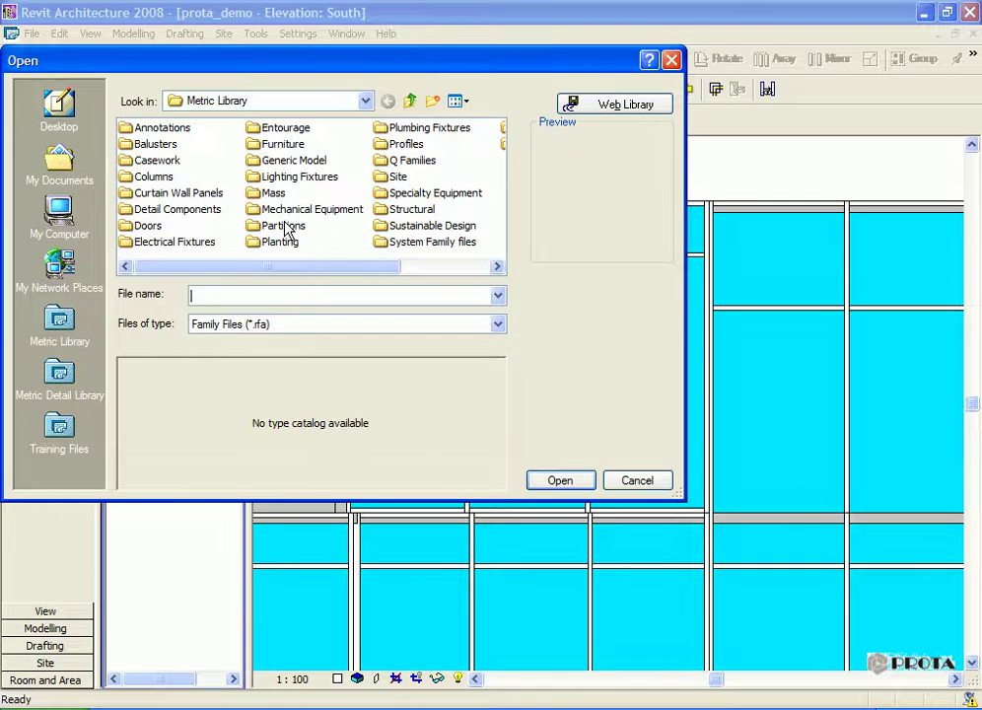
pyautogui.click(148, 226)
pyautogui.doubleClick(156, 229)
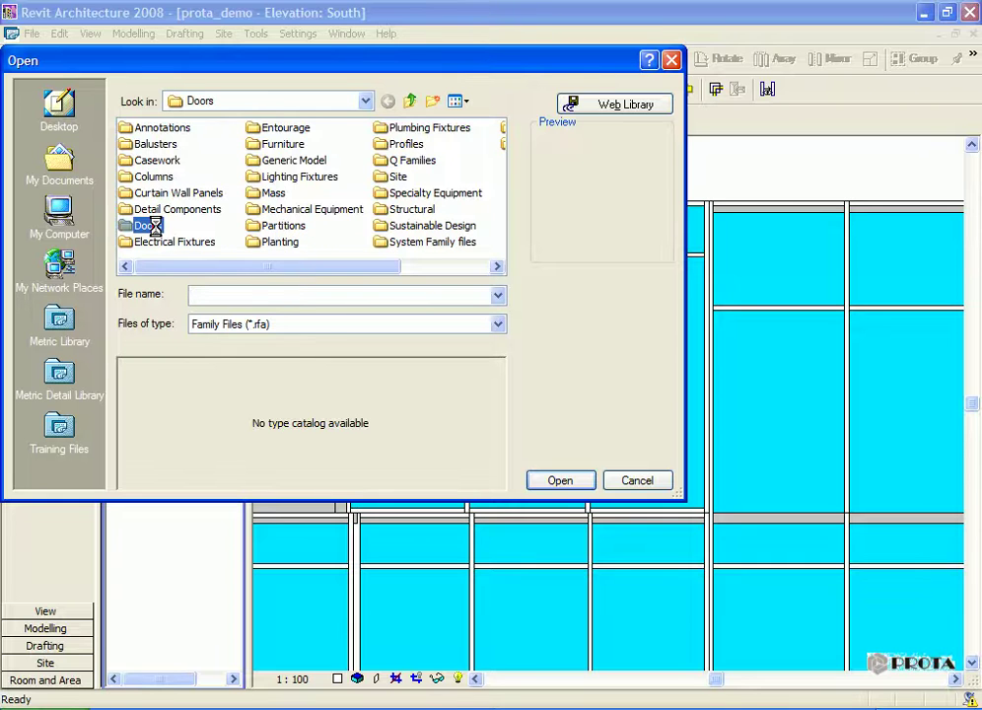
pyautogui.click(178, 211)
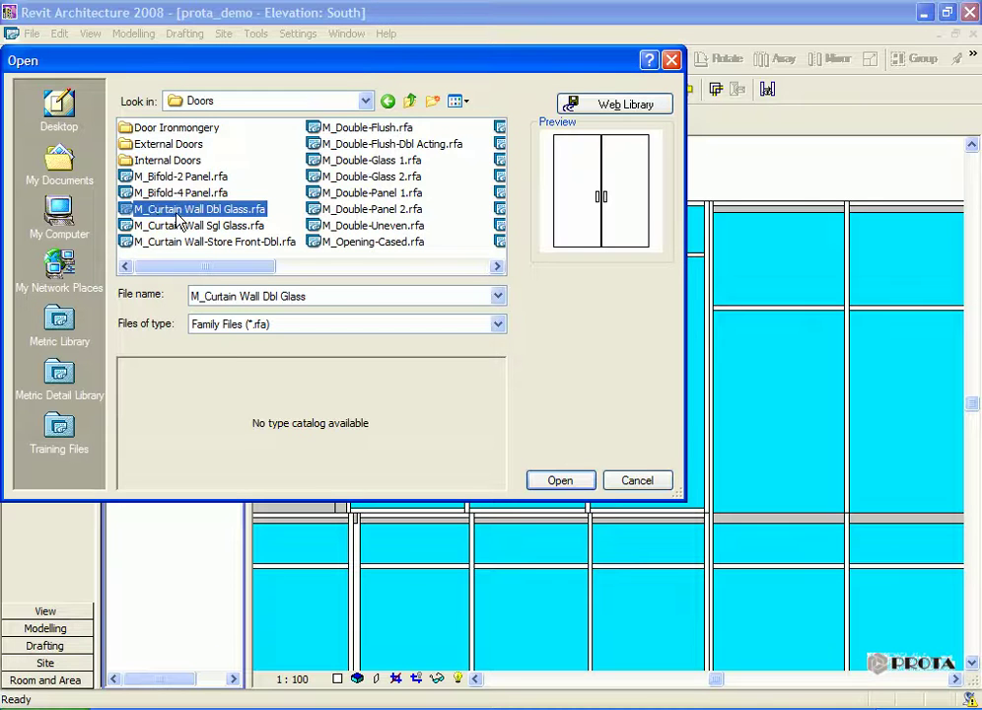
pyautogui.press('Down')
pyautogui.press('Down')
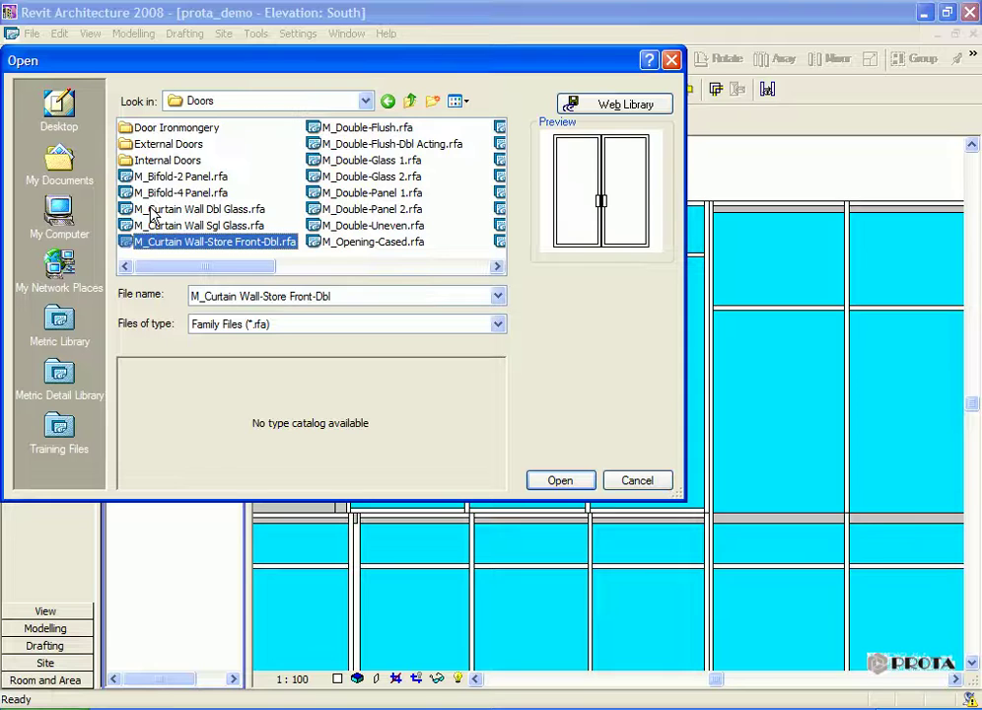
pyautogui.press('Down')
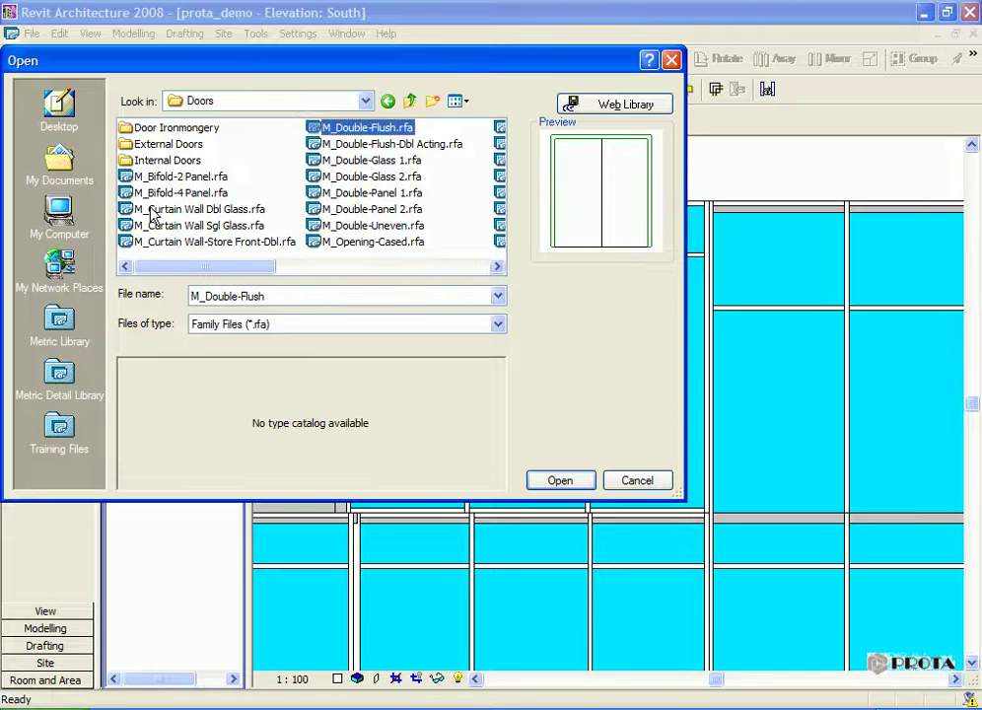
pyautogui.click(185, 244)
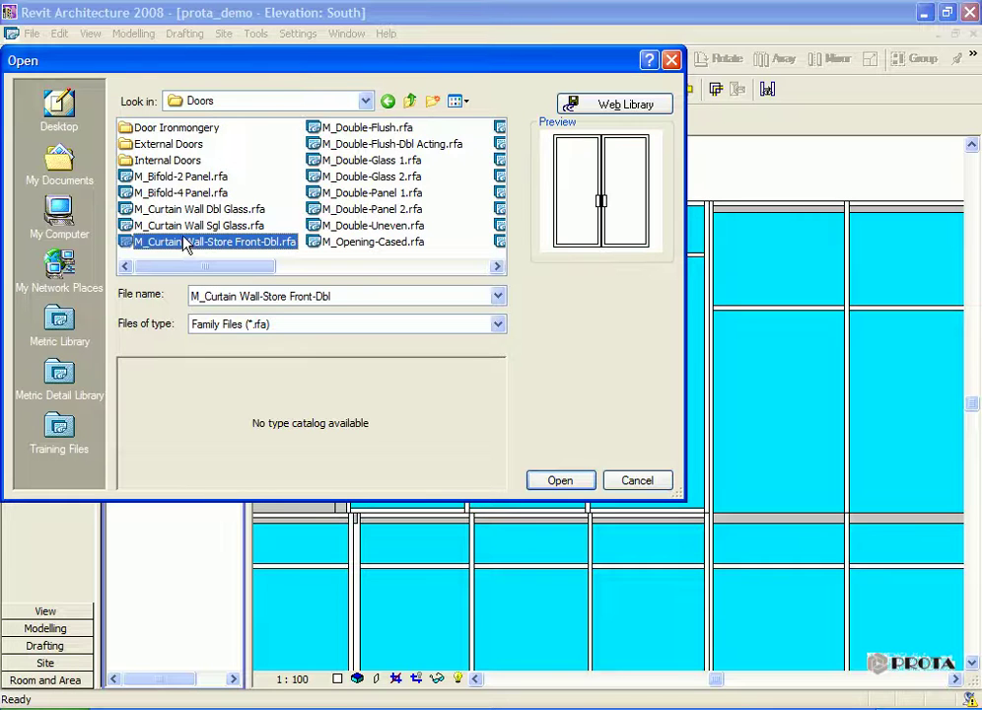
pyautogui.click(575, 482)
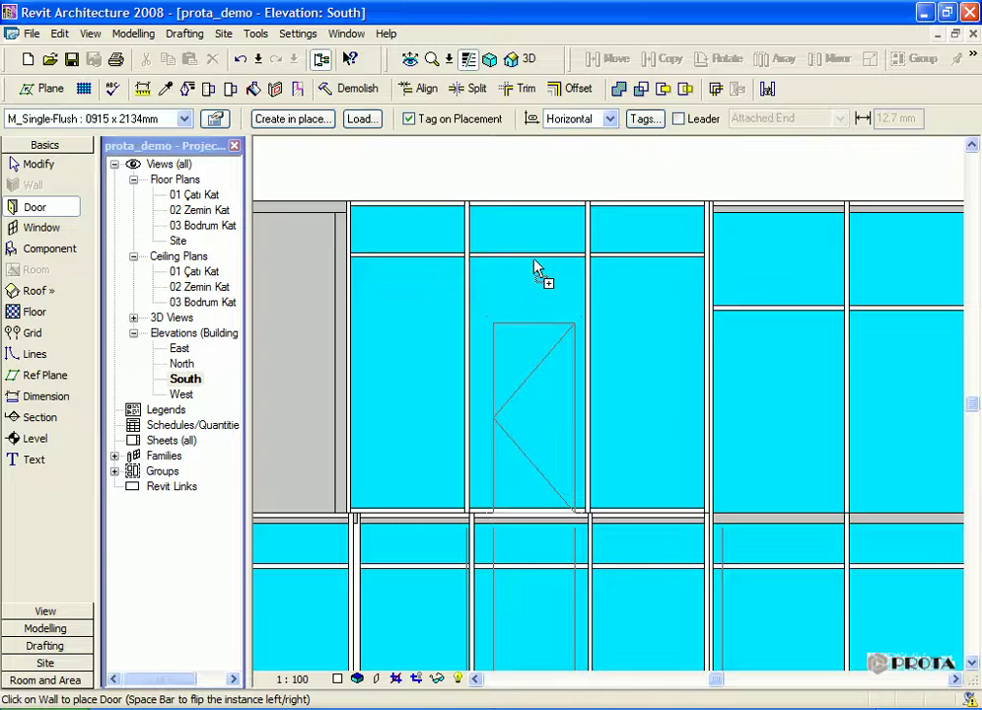
pyautogui.press('Escape')
pyautogui.press('Escape')
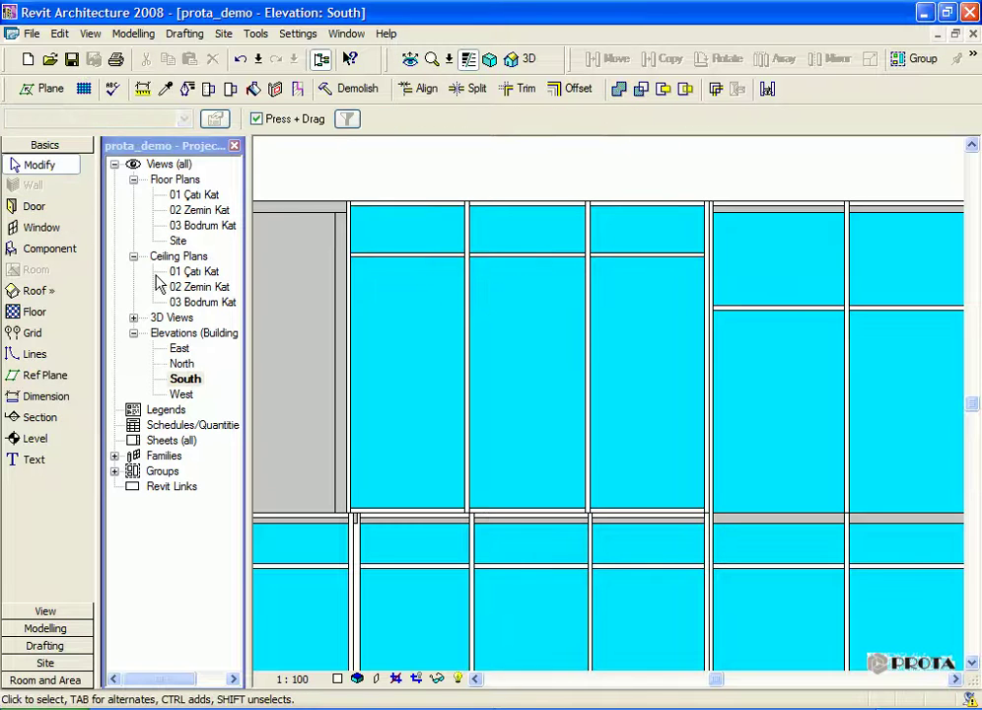
# - Unpin the Rectangular Mullion 50 x 150mm under the middle upper panel and delete it with DE
pyautogui.scroll(2, 498, 515)
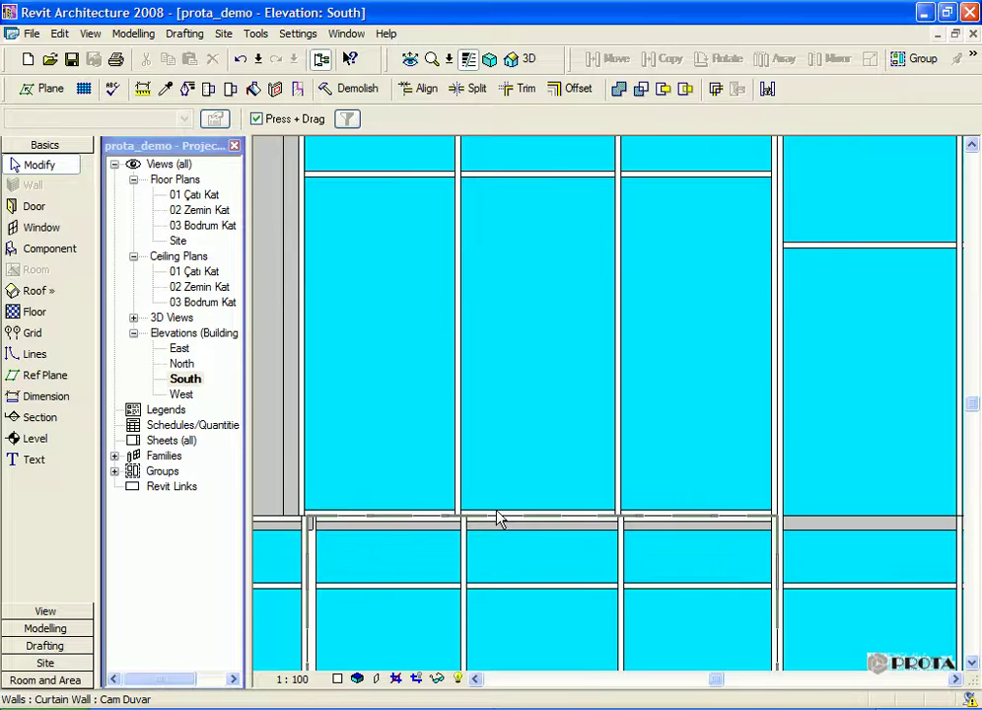
pyautogui.click(498, 514)
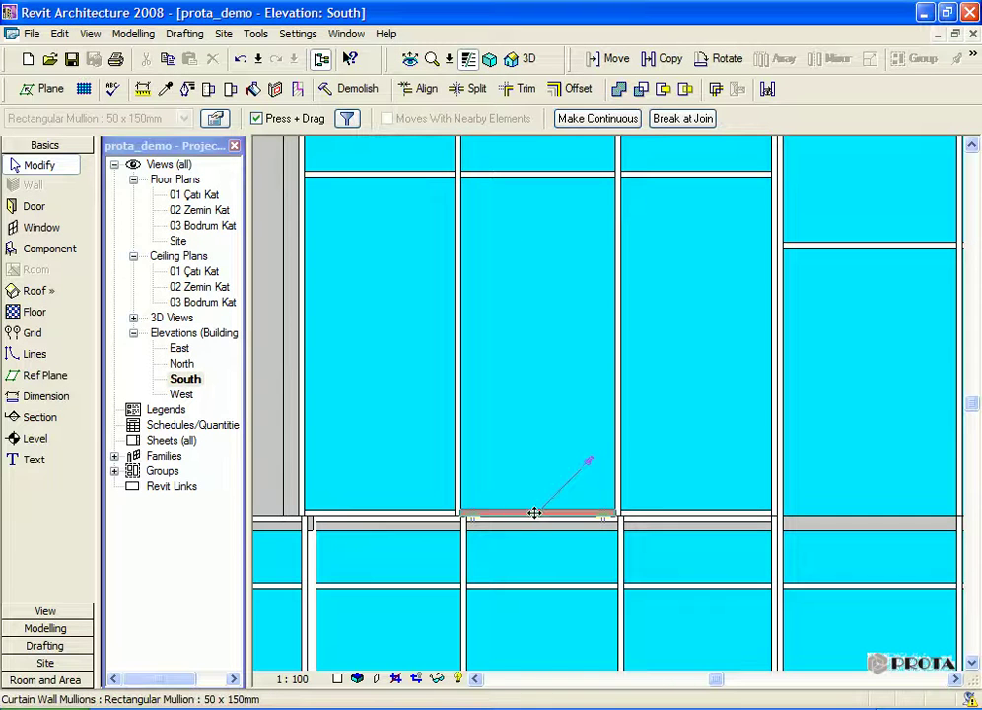
pyautogui.click(586, 466)
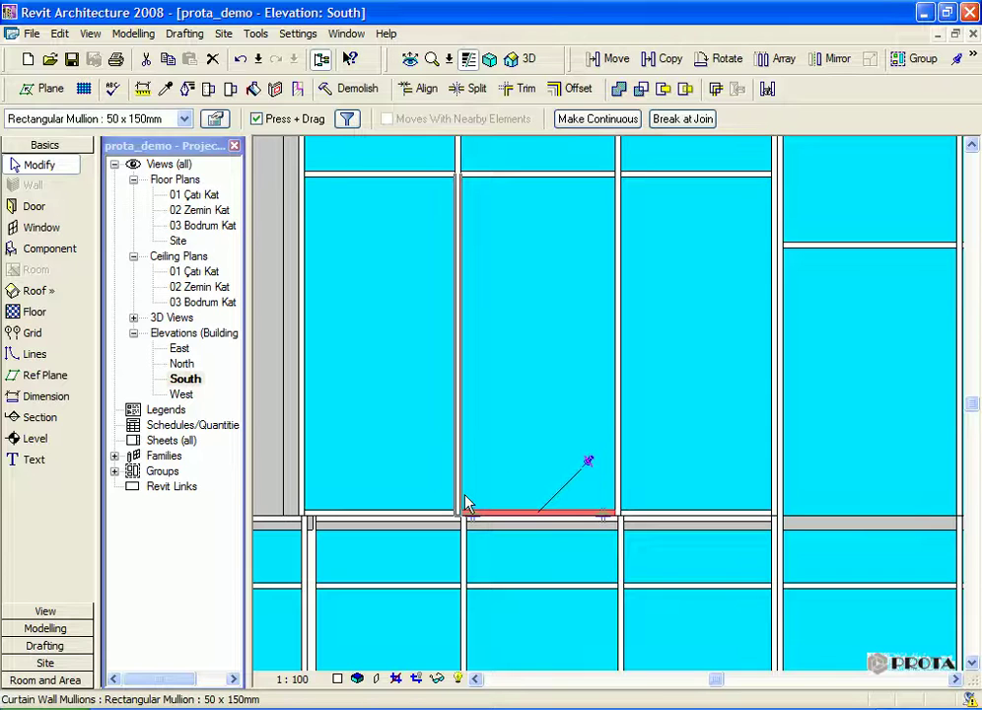
pyautogui.press('d')
pyautogui.press('e')
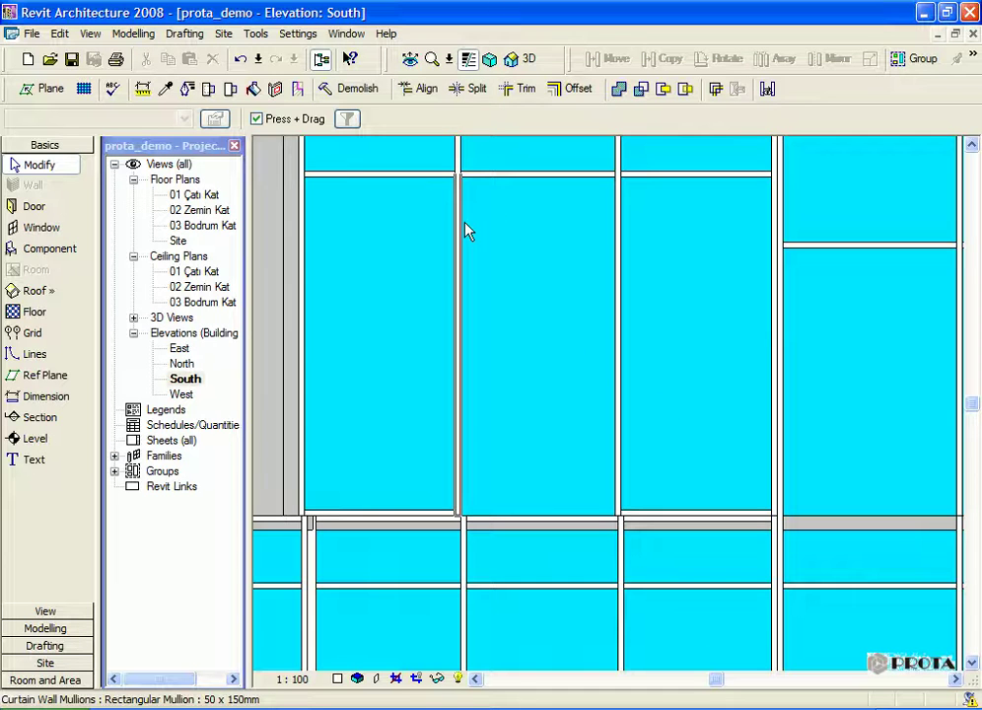
# - Unpin the middle System Panel : Glazed curtain panel, leaving its type unchanged
pyautogui.press('Tab')
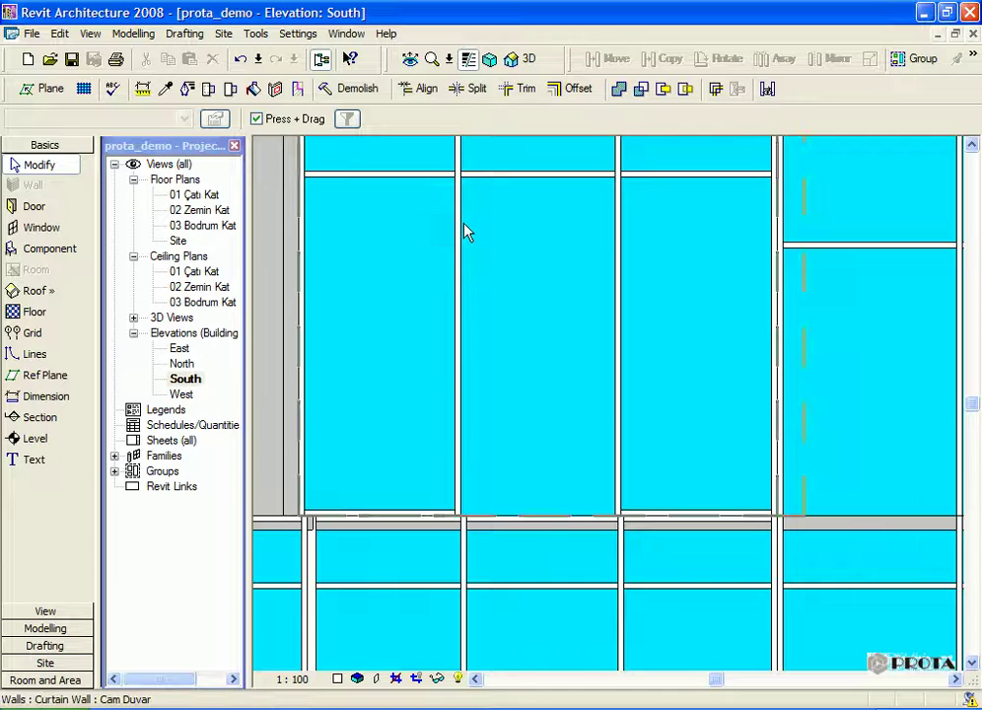
pyautogui.press('Tab')
pyautogui.press('Tab')
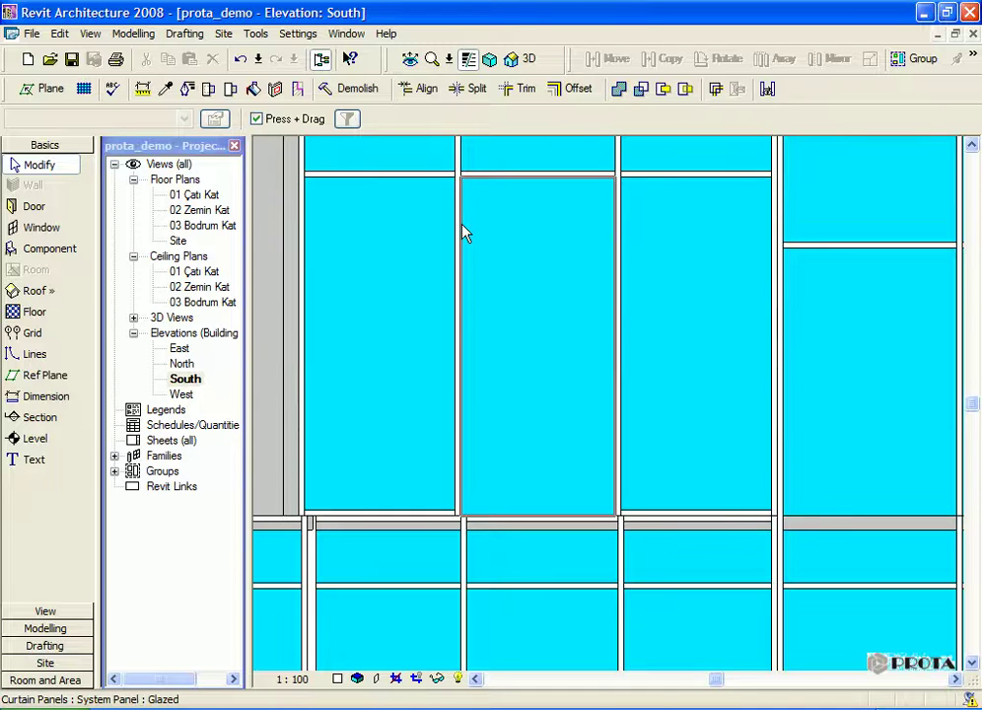
pyautogui.click(461, 229)
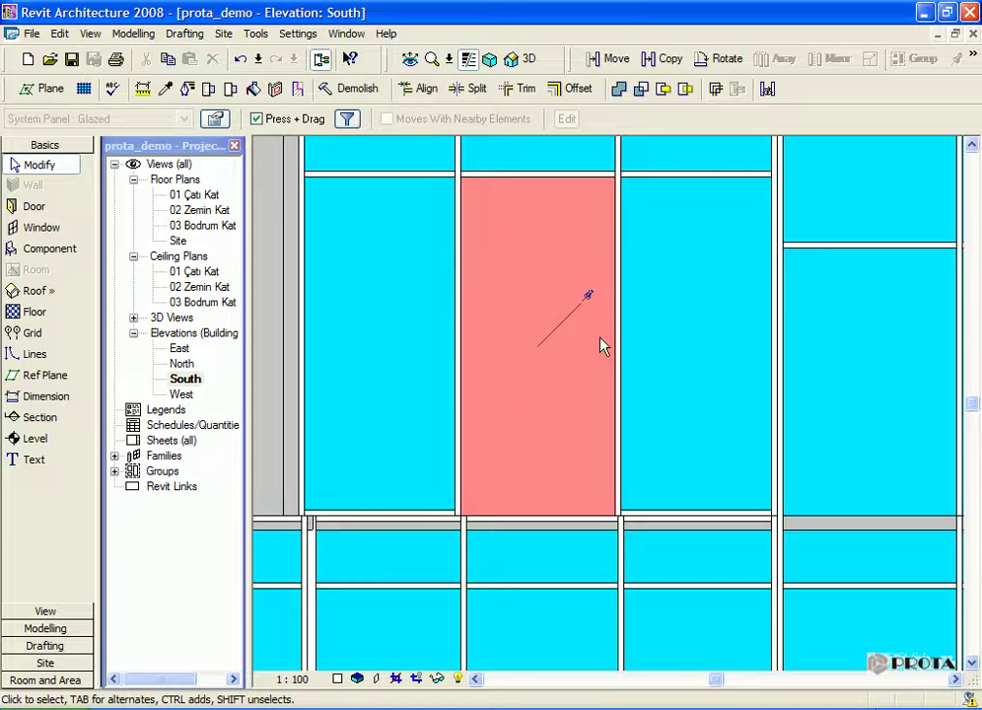
pyautogui.click(587, 296)
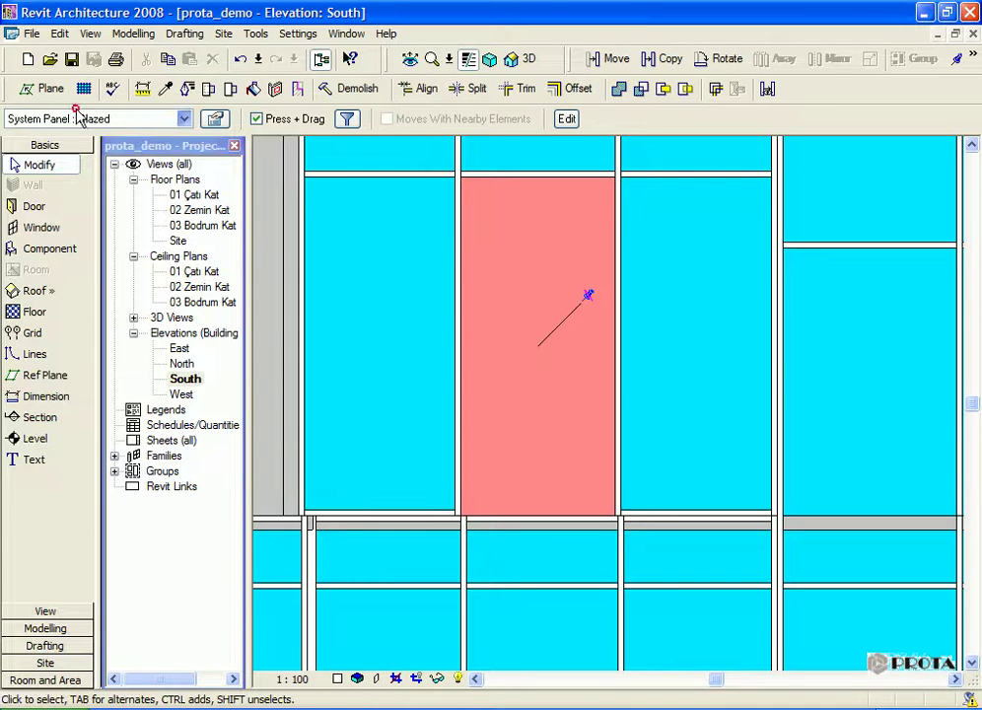
pyautogui.click(79, 117)
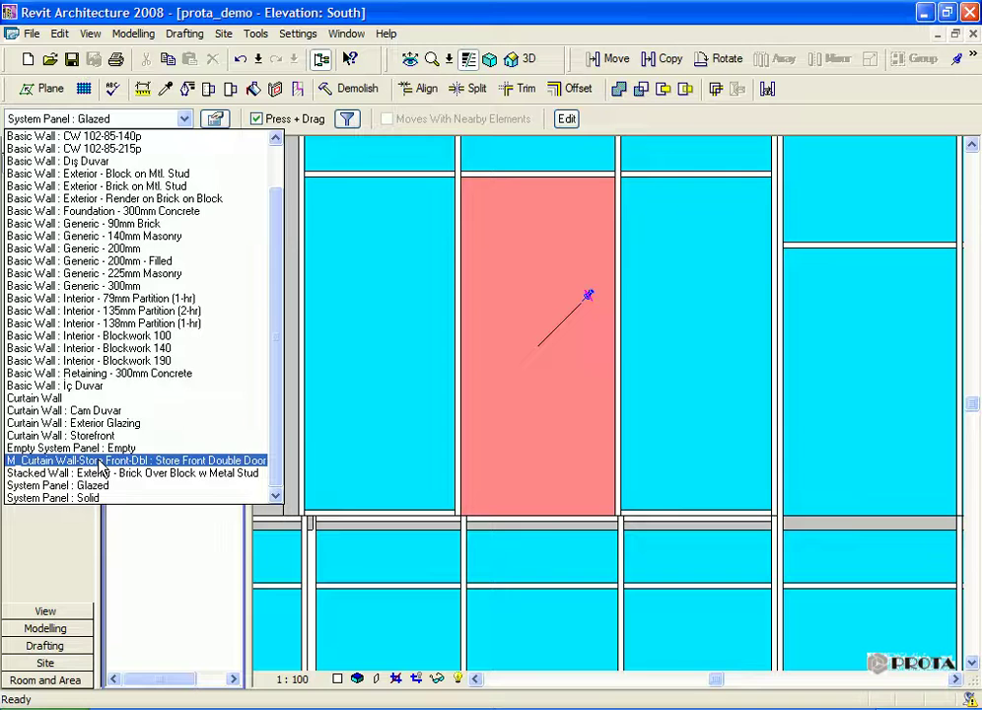
pyautogui.press('Escape')
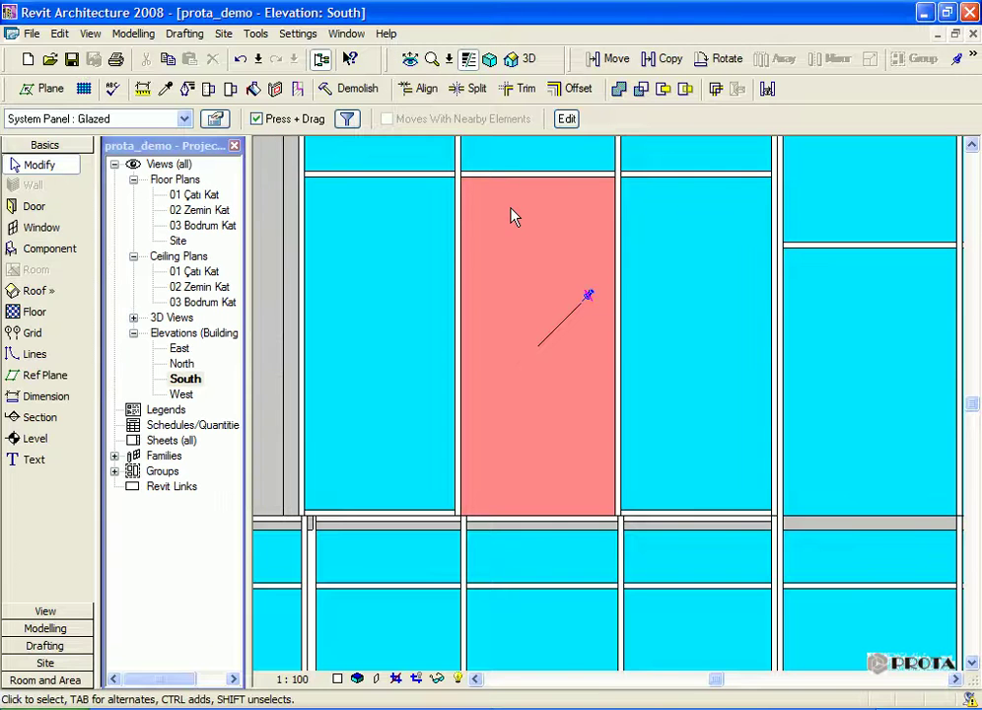
pyautogui.press('Escape')
# - Add two One Segment horizontal curtain grids, splitting the 70.00 middle panel into two 35.00 panels
pyautogui.moveTo(548, 256); pyautogui.dragTo(536, 287, button='middle')
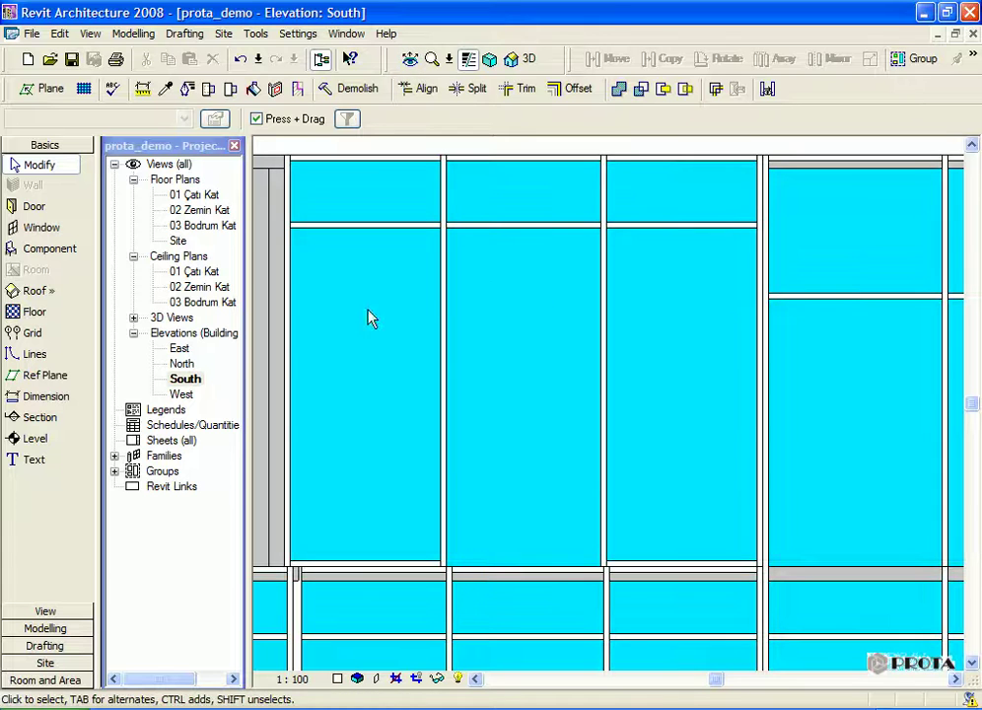
pyautogui.click(66, 631)
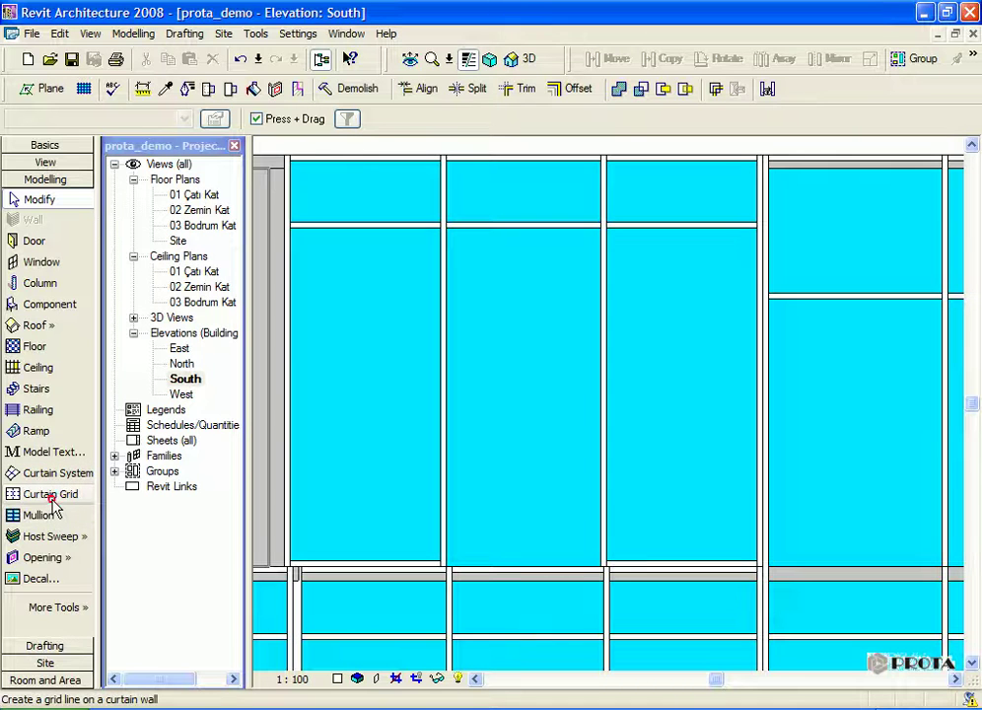
pyautogui.click(52, 499)
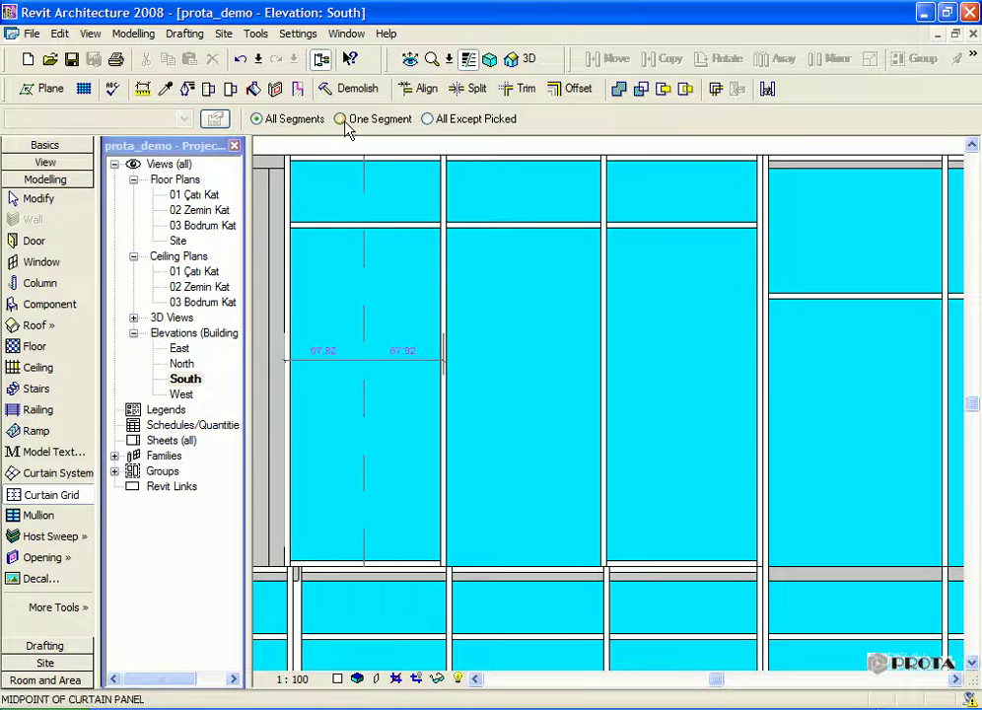
pyautogui.click(341, 119)
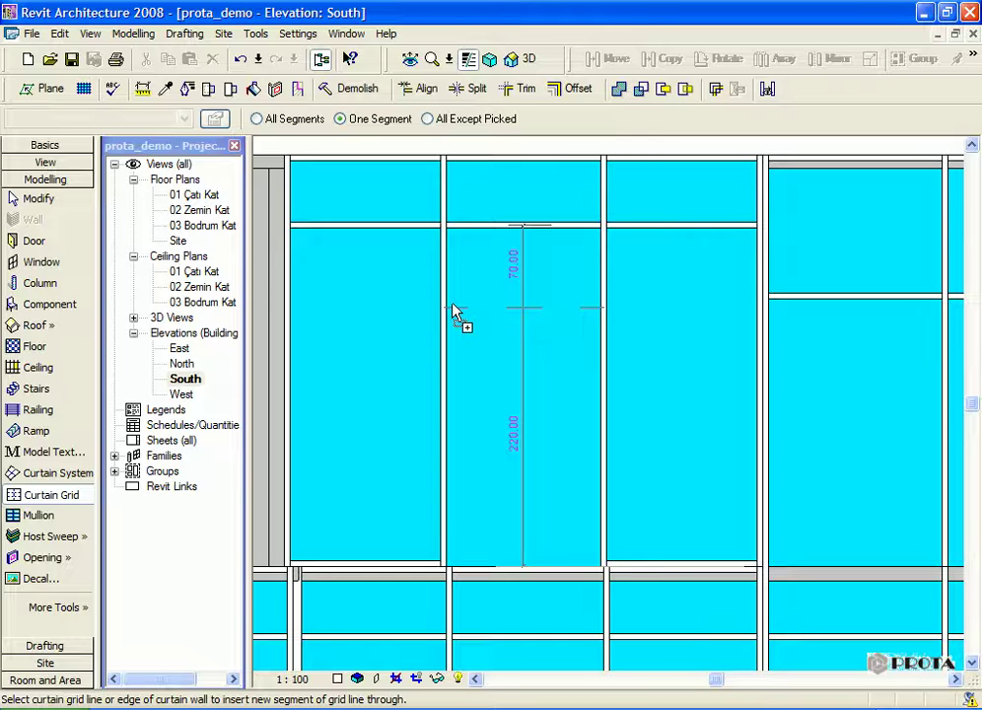
pyautogui.click(453, 311)
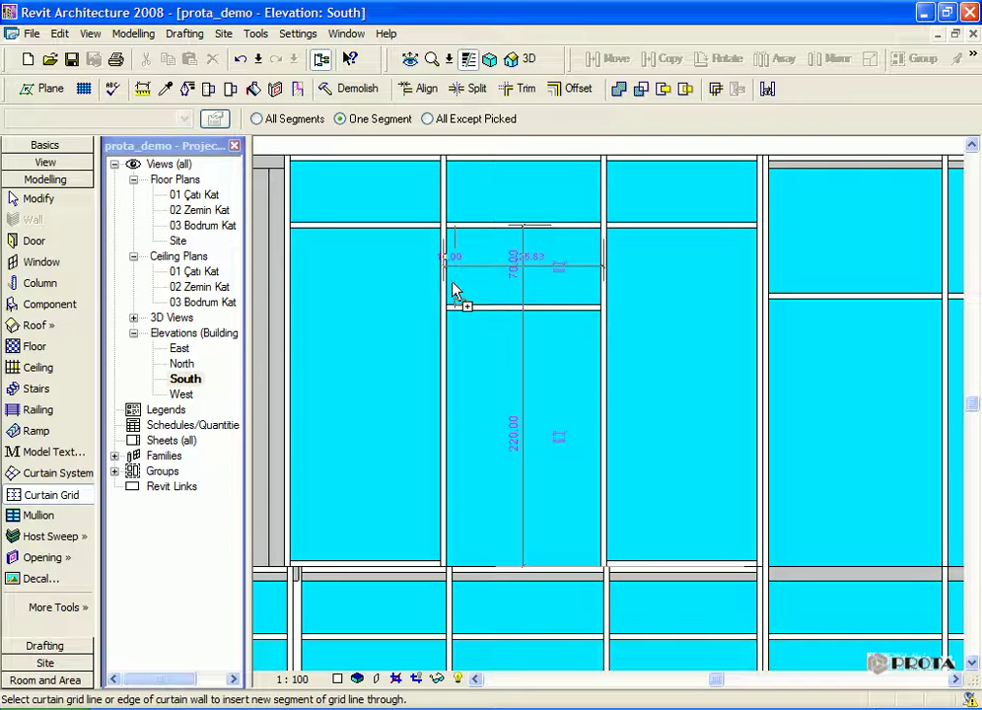
pyautogui.scroll(2, 454, 277)
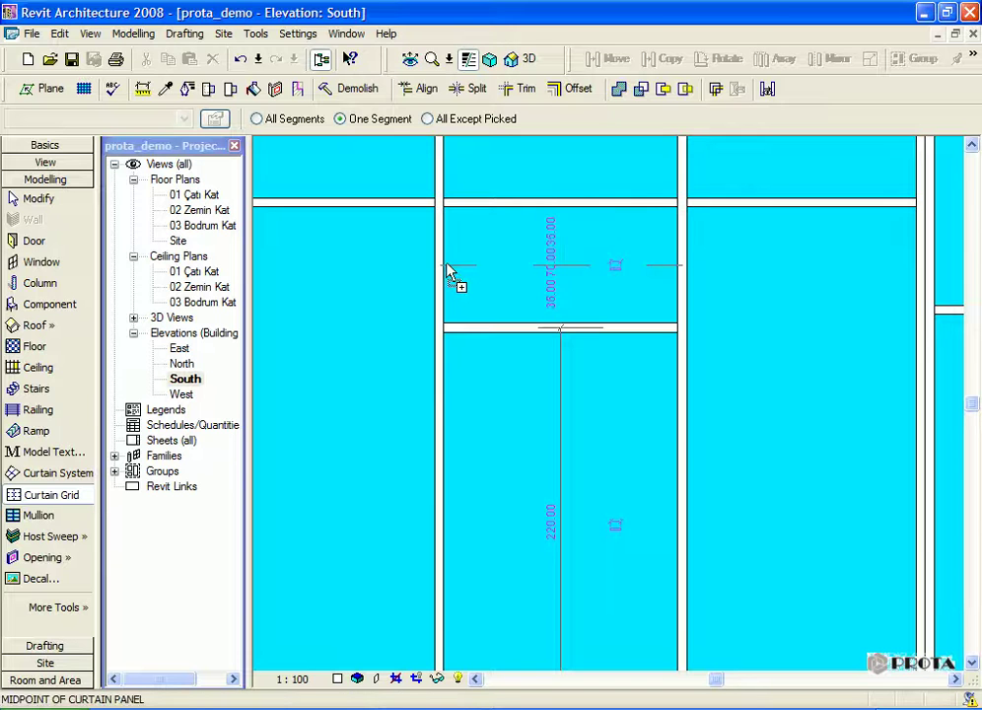
pyautogui.click(449, 268)
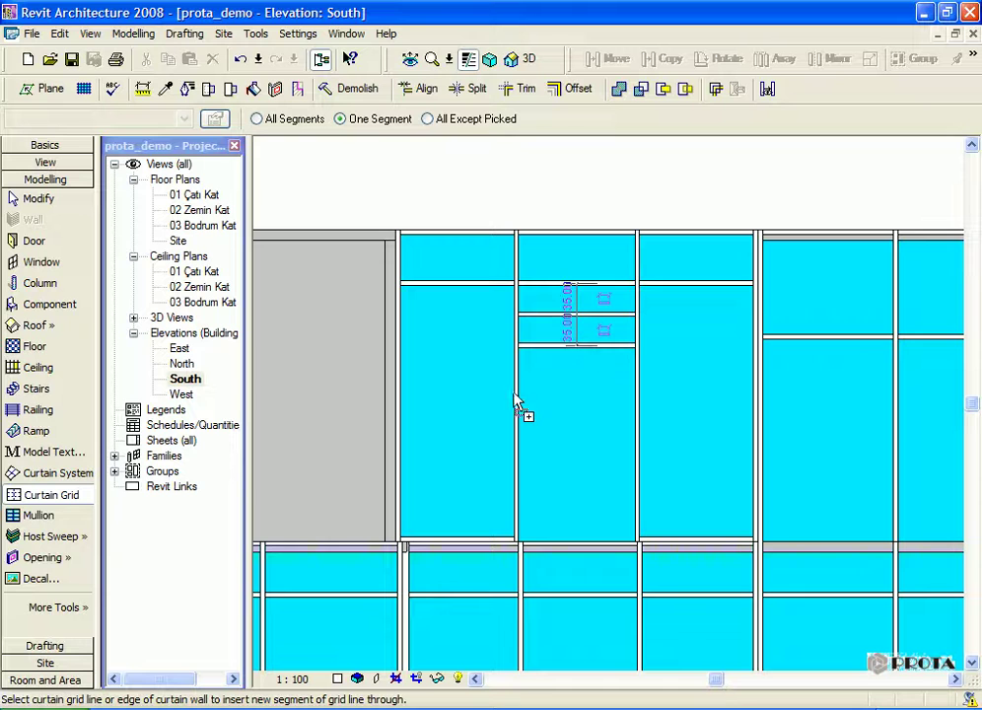
pyautogui.press('Escape')
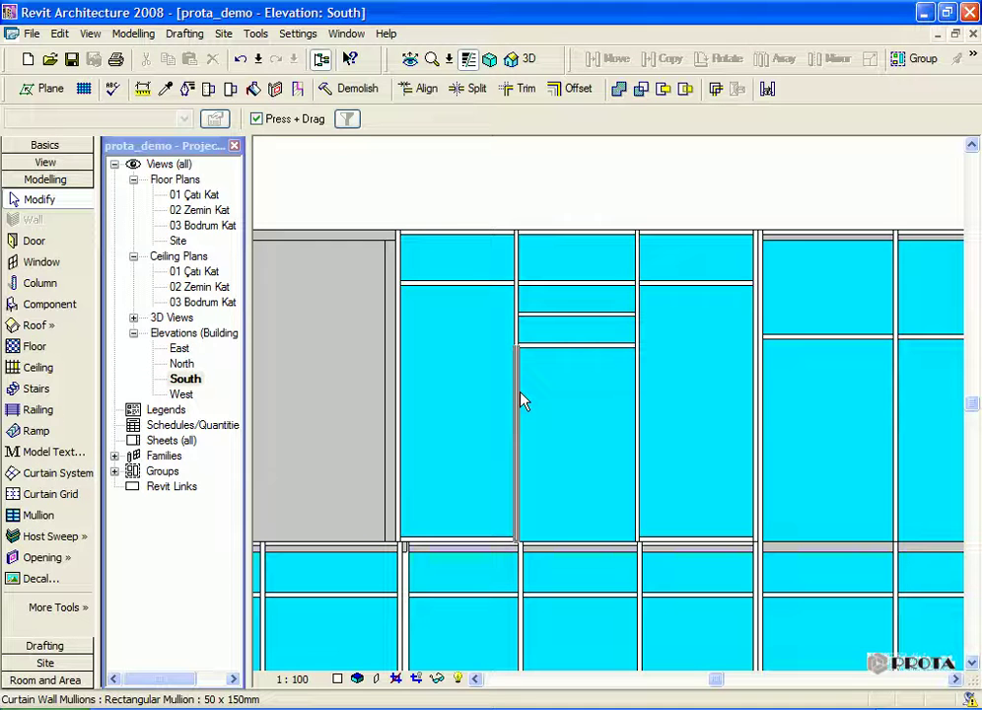
# - Make the tall middle-bay panel an M_Curtain Wall-Store Front-Dbl : Store Front Double Door
pyautogui.press('Tab')
pyautogui.press('Tab')
pyautogui.press('Tab')
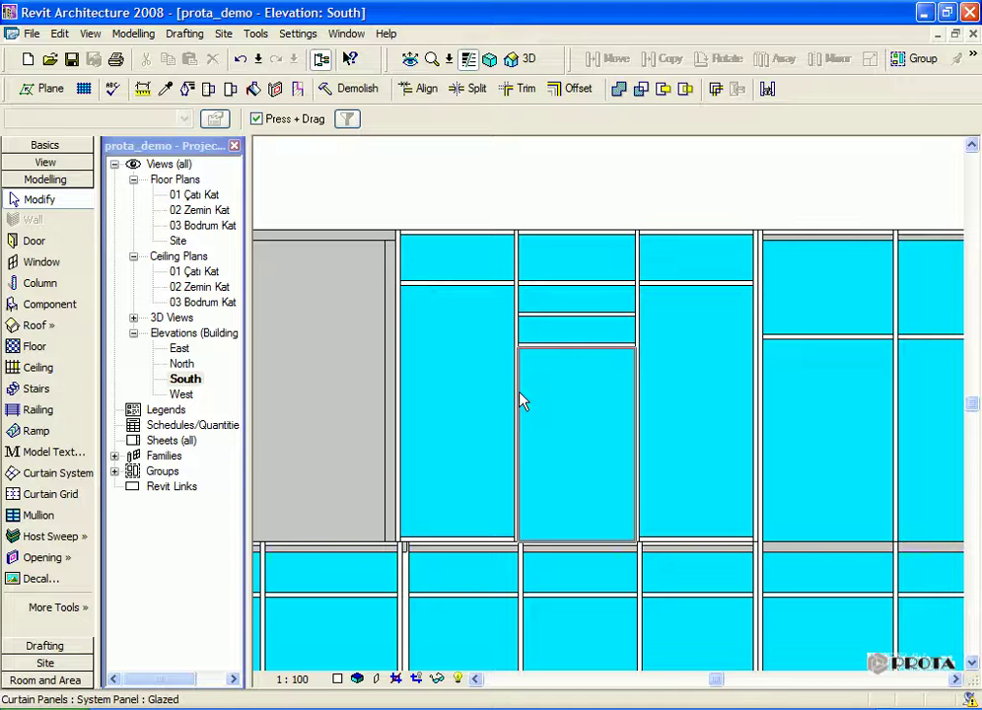
pyautogui.click(523, 400)
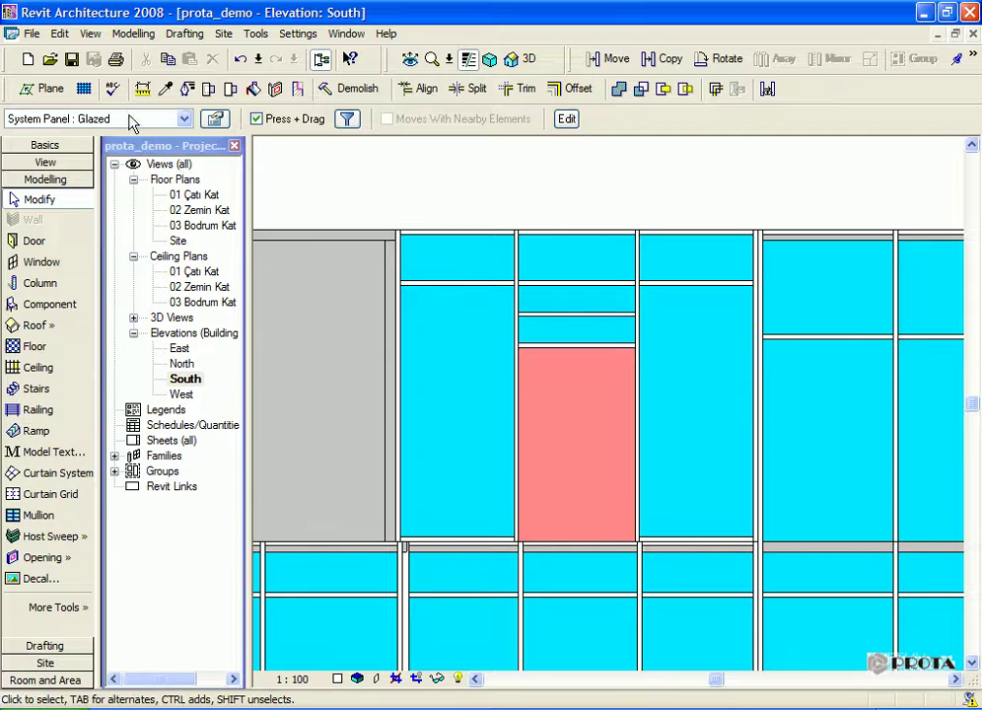
pyautogui.click(129, 118)
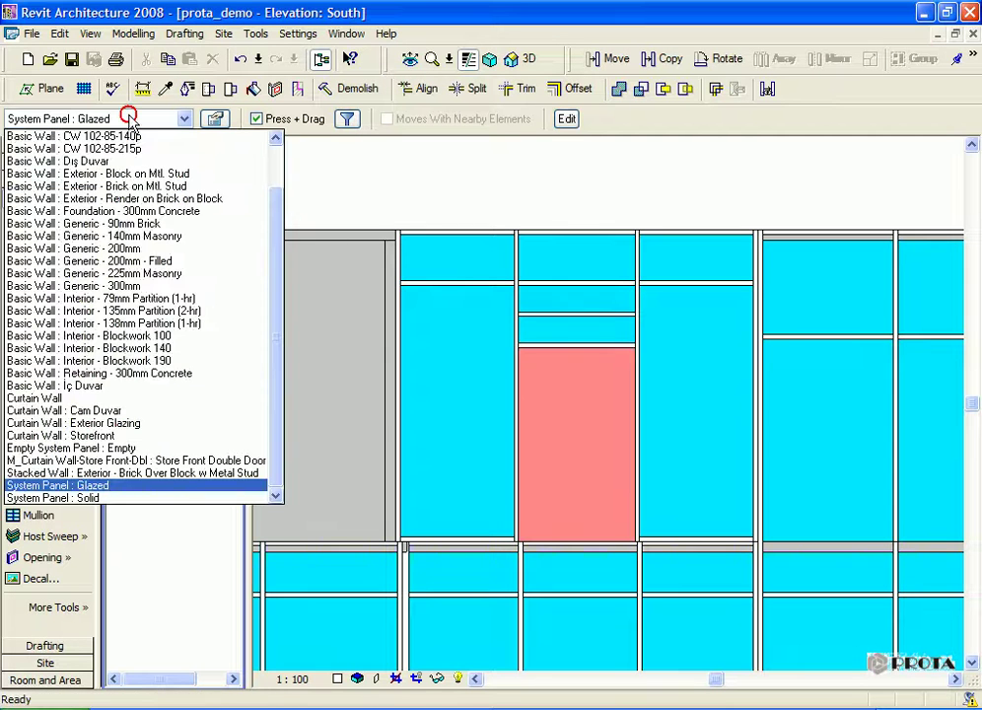
pyautogui.click(192, 463)
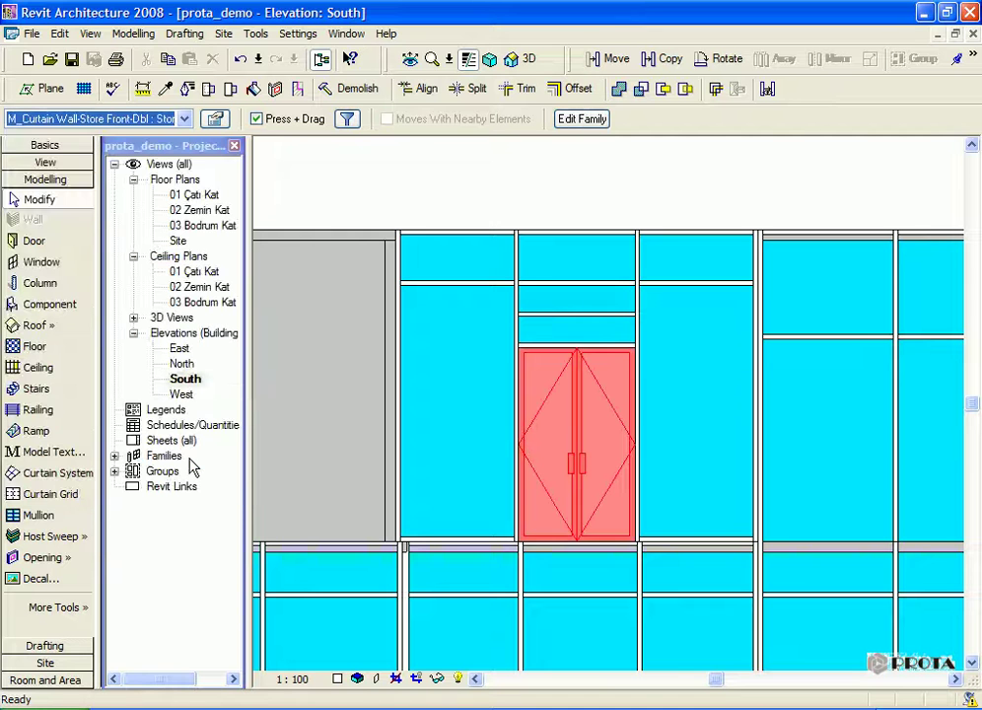
# - Pan and zoom down to bring the lower curtain wall into view
pyautogui.scroll(-1, 391, 285)
pyautogui.scroll(-2, 390, 285)
pyautogui.moveTo(390, 285); pyautogui.dragTo(501, 269, button='middle')
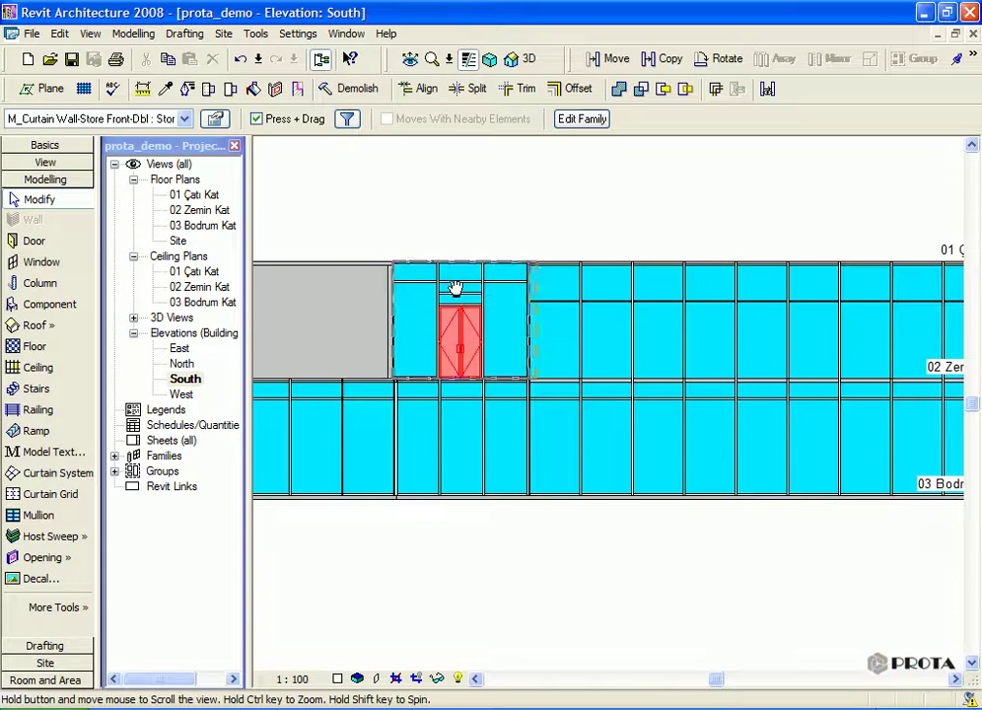
pyautogui.scroll(1, 482, 313)
pyautogui.scroll(2, 421, 401)
pyautogui.scroll(-1, 419, 403)
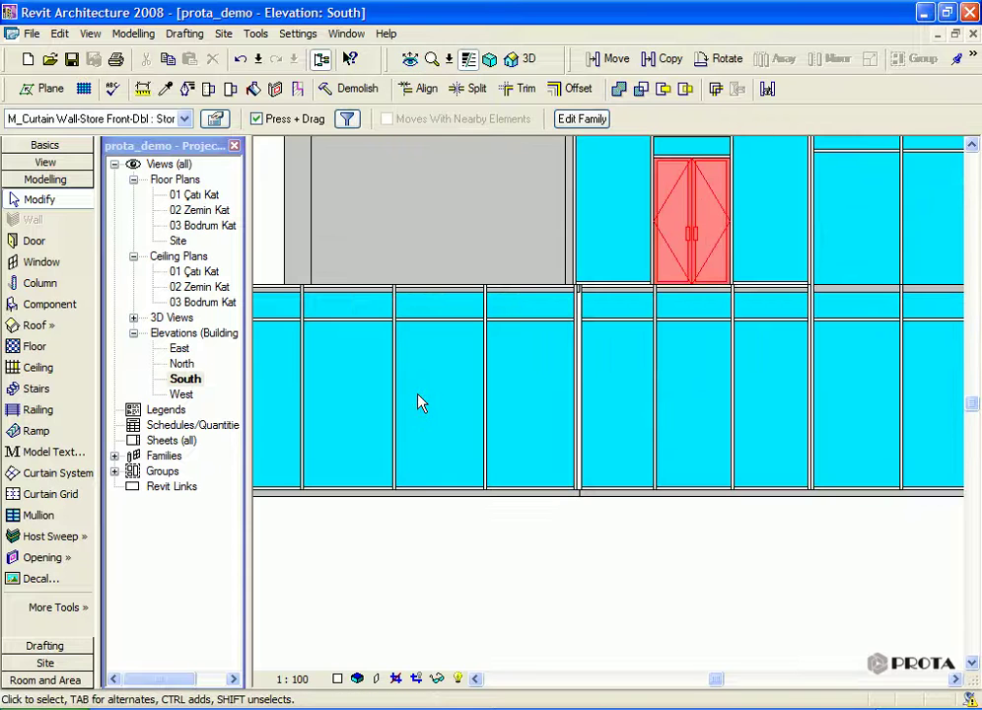
pyautogui.press('Tab')
# - Delete the bottom mullion of the lower curtain wall's second bay
pyautogui.click(419, 485)
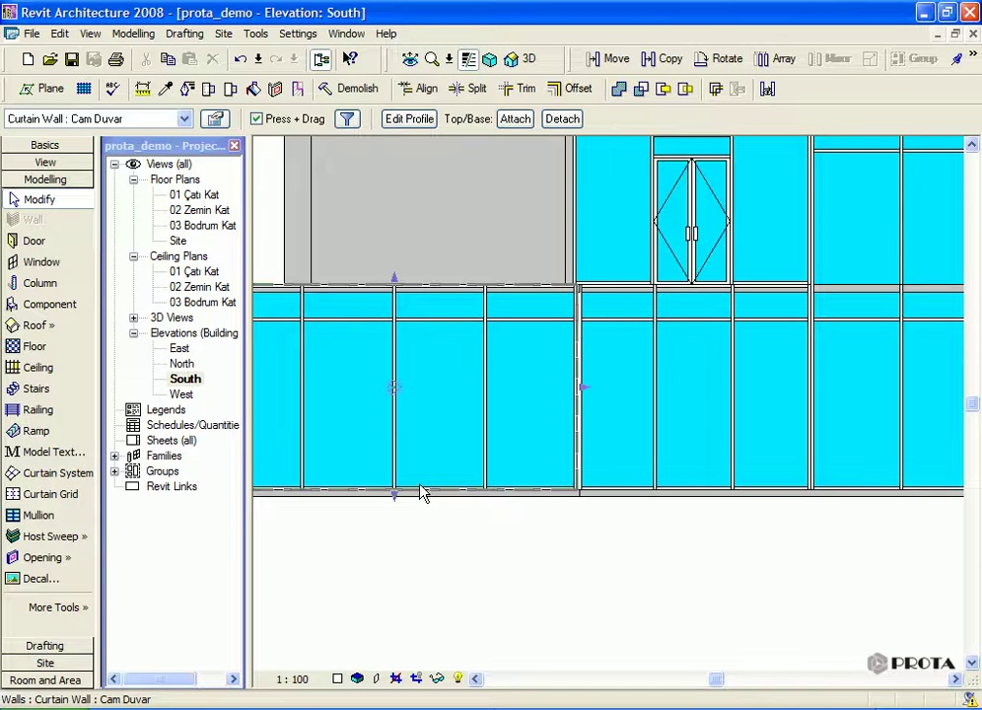
pyautogui.scroll(2, 416, 484)
pyautogui.click(417, 493)
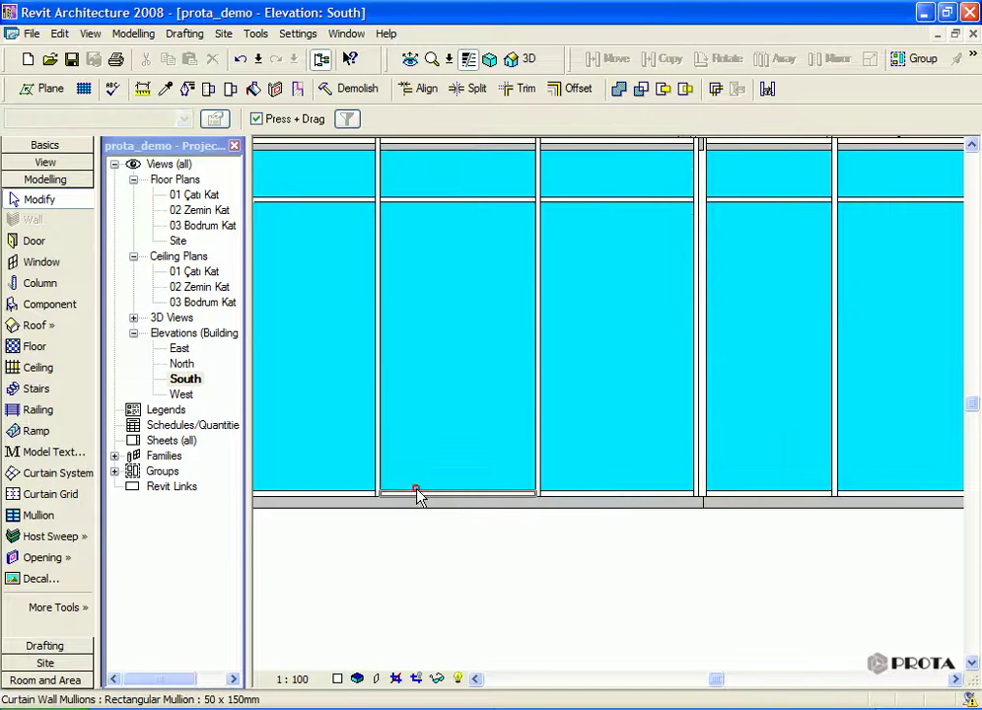
pyautogui.click(506, 443)
pyautogui.press('d')
pyautogui.press('e')
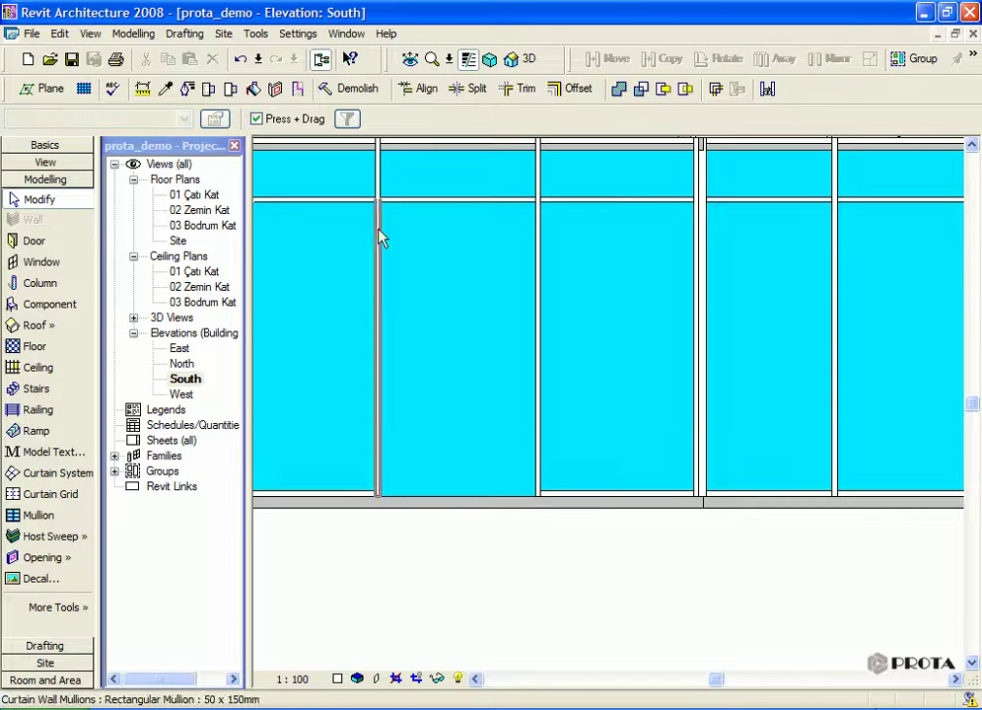
# - Add two One Segment horizontal grids, leaving two 35.00 strips above a 220.00 panel
pyautogui.click(30, 494)
pyautogui.click(341, 119)
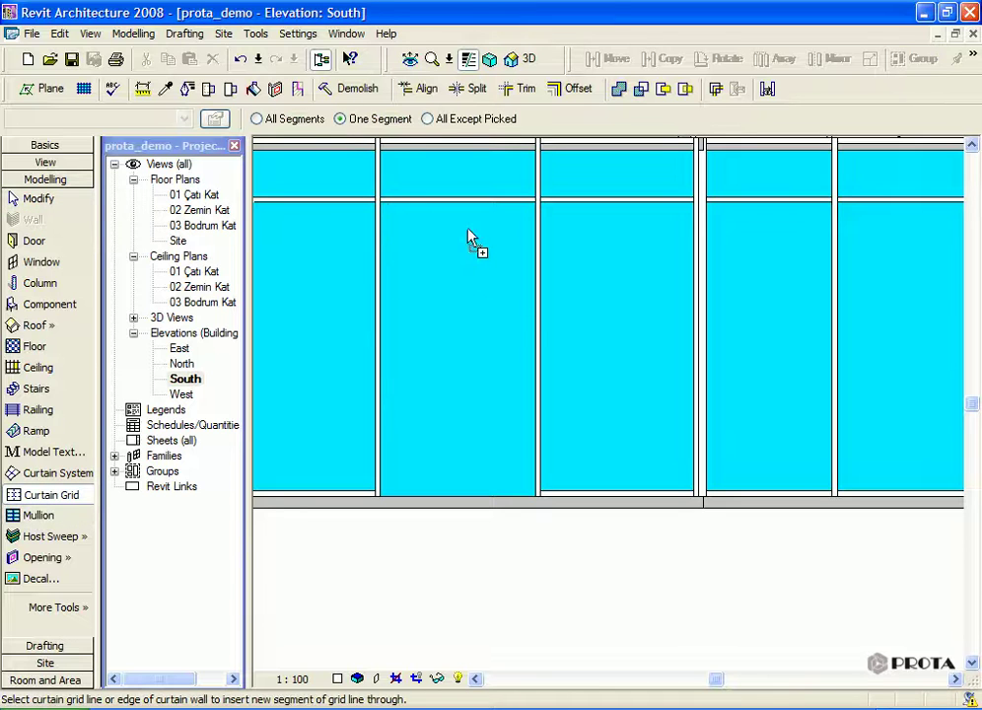
pyautogui.click(388, 248)
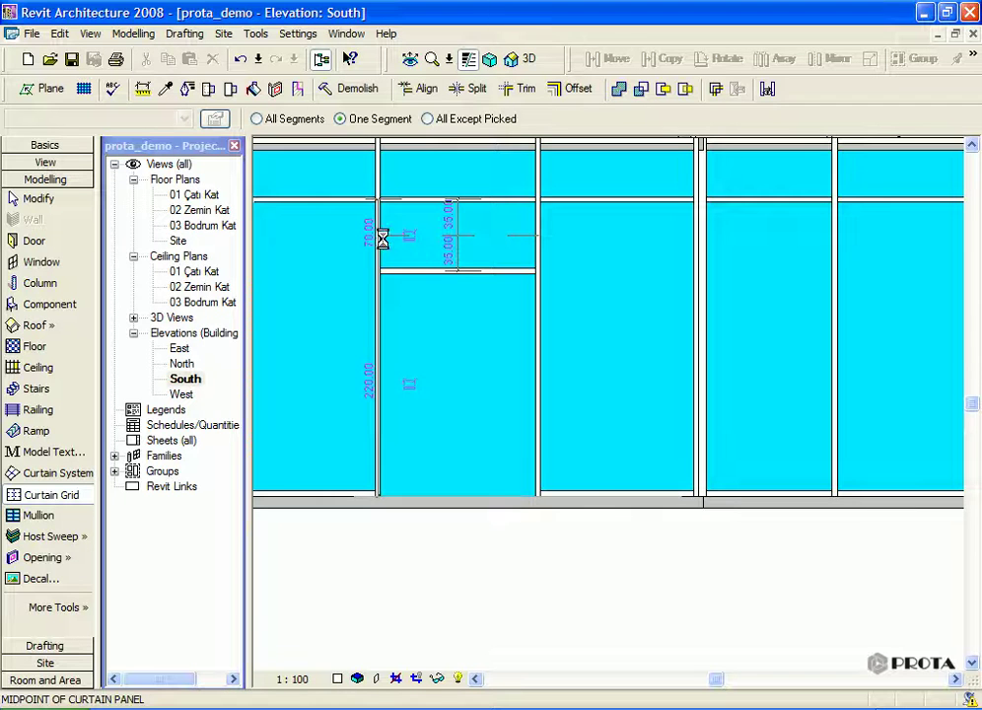
pyautogui.click(386, 243)
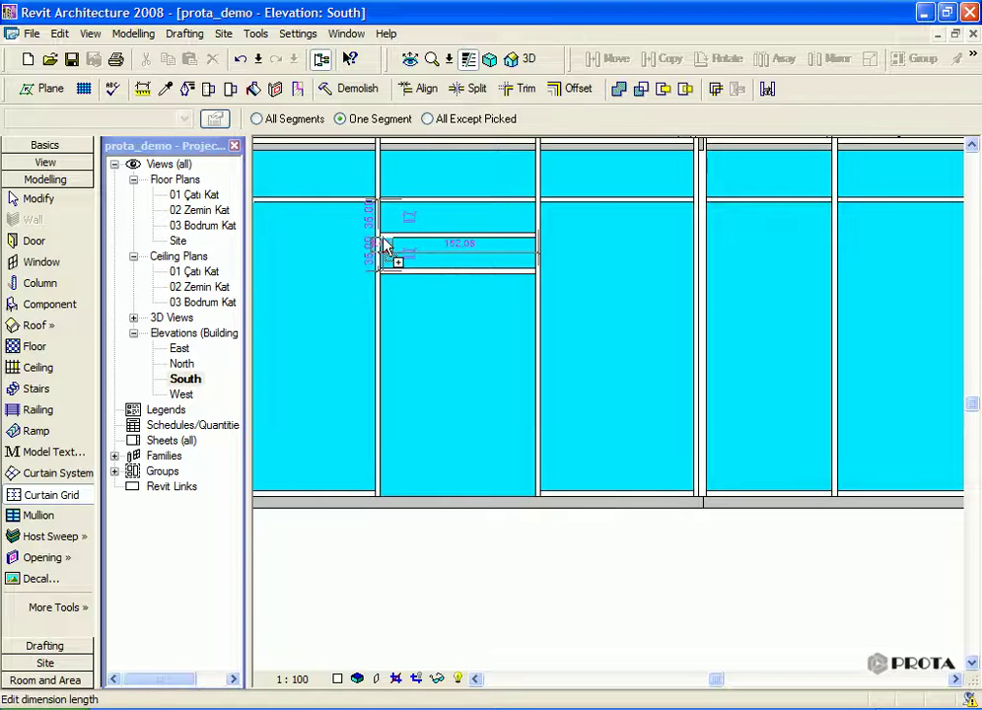
pyautogui.rightClick(387, 242)
pyautogui.click(399, 251)
pyautogui.rightClick(398, 248)
pyautogui.click(412, 258)
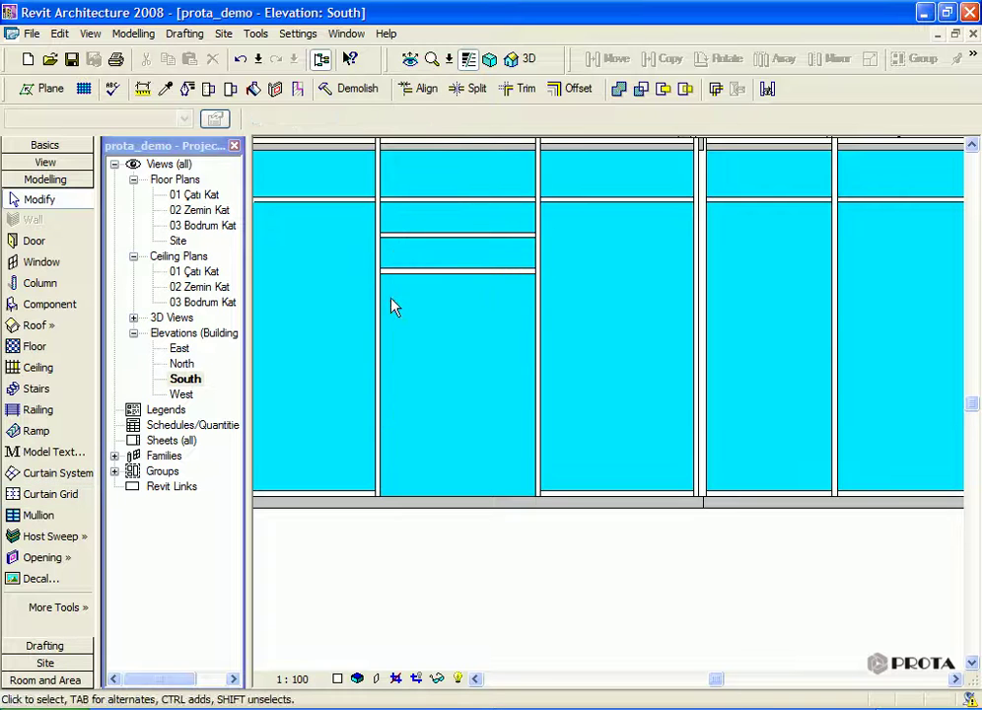
pyautogui.press('Tab')
pyautogui.press('Tab')
pyautogui.press('Tab')
pyautogui.press('Tab')
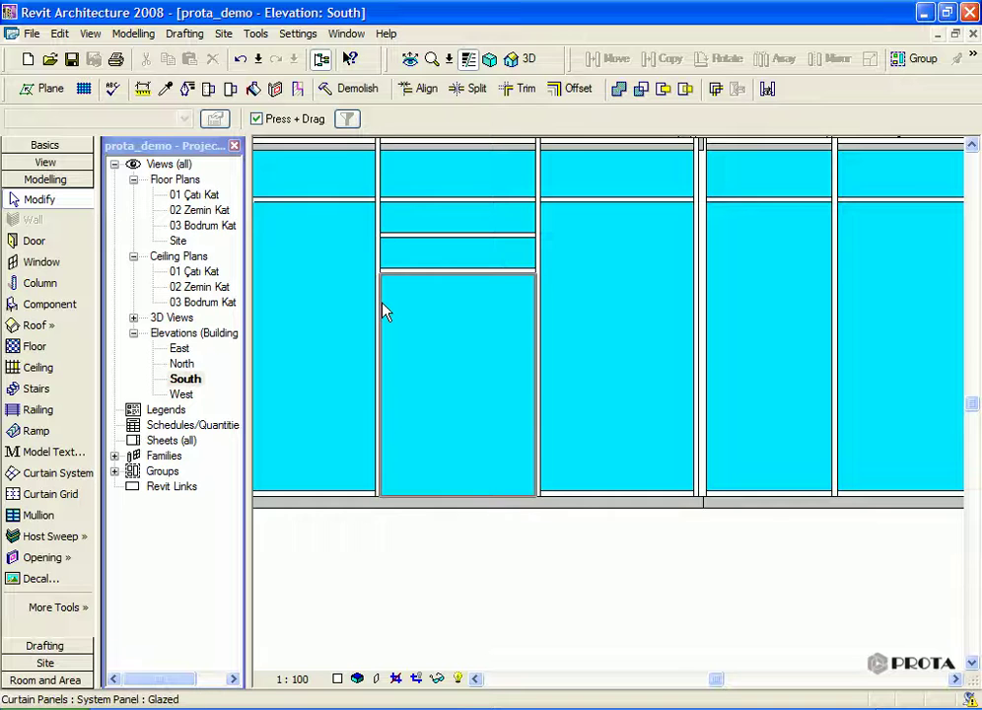
# - Make the lower wall's tall middle panel a Store Front Double Door, then view the building in 3D
pyautogui.click(384, 312)
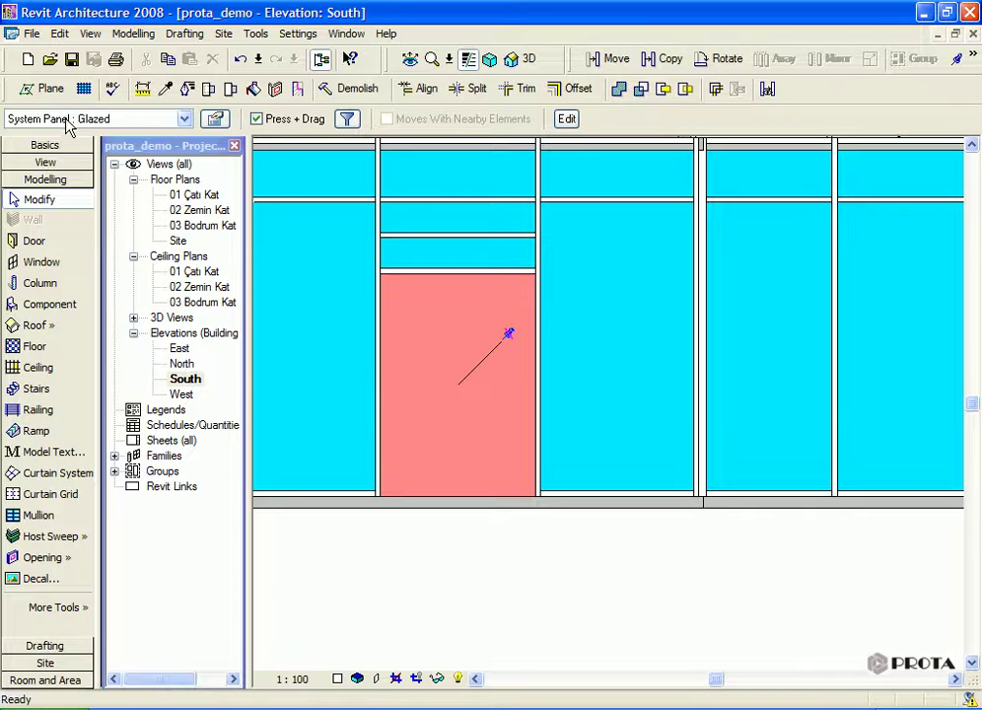
pyautogui.click(66, 119)
pyautogui.click(118, 461)
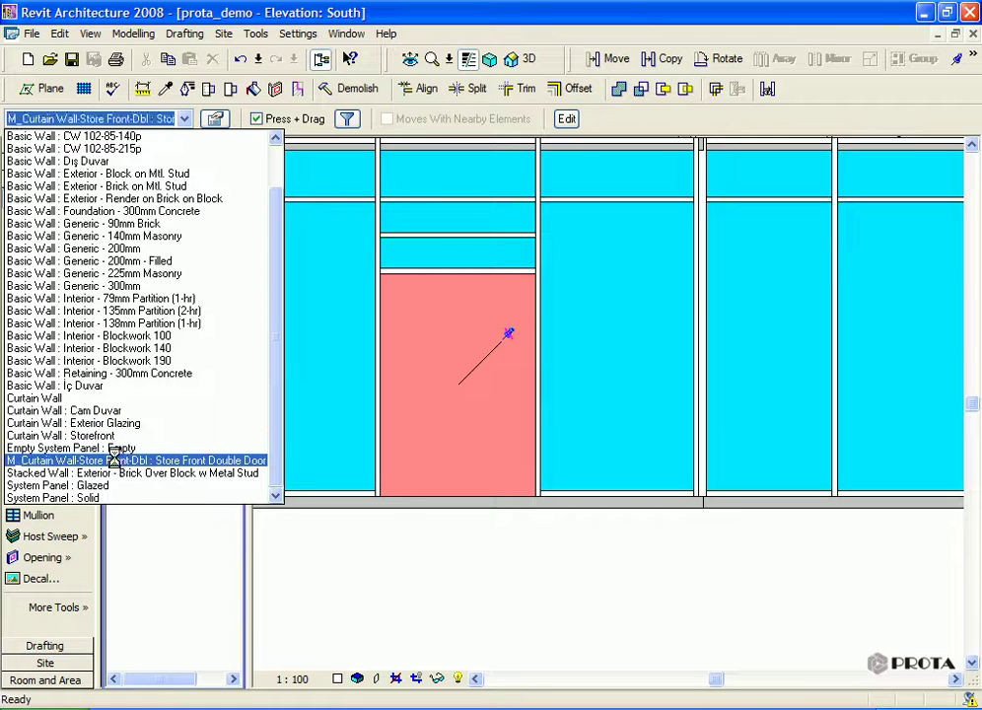
pyautogui.click(119, 461)
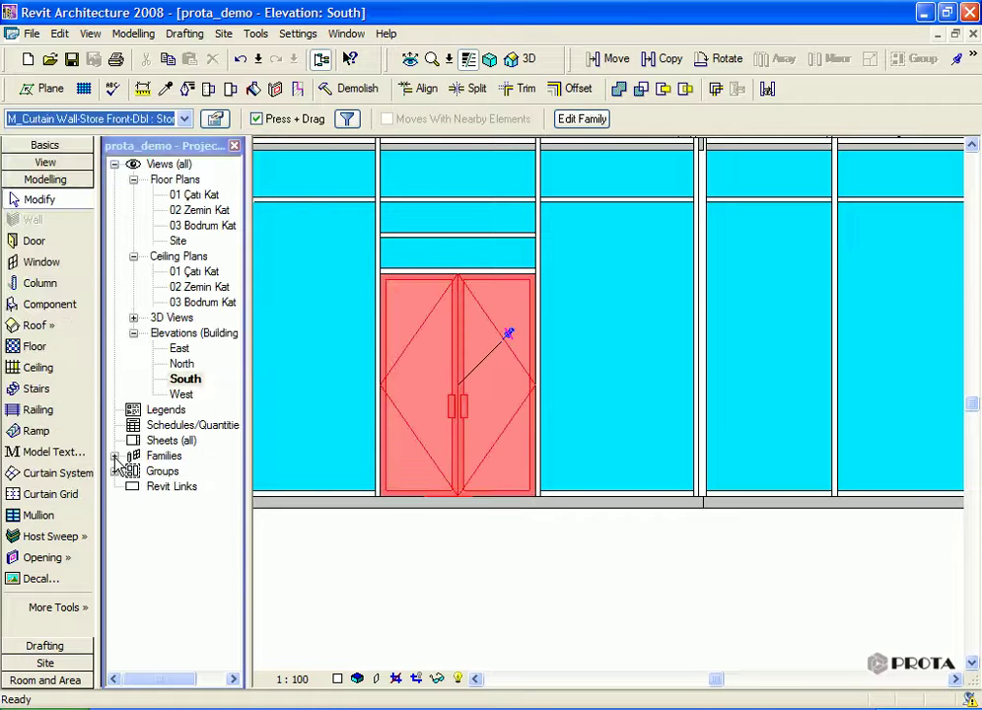
pyautogui.click(529, 61)
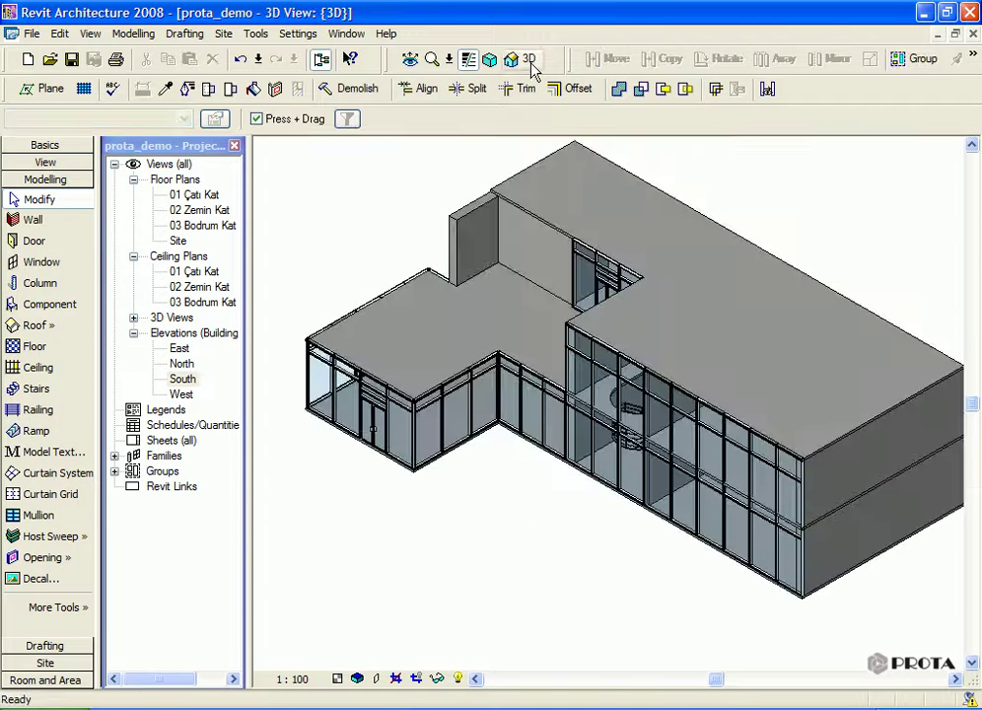
# - Copy the door-fitted Cam Duvar curtain wall and paste it aligned onto level 03 Bodrum Kat
pyautogui.click(593, 278)
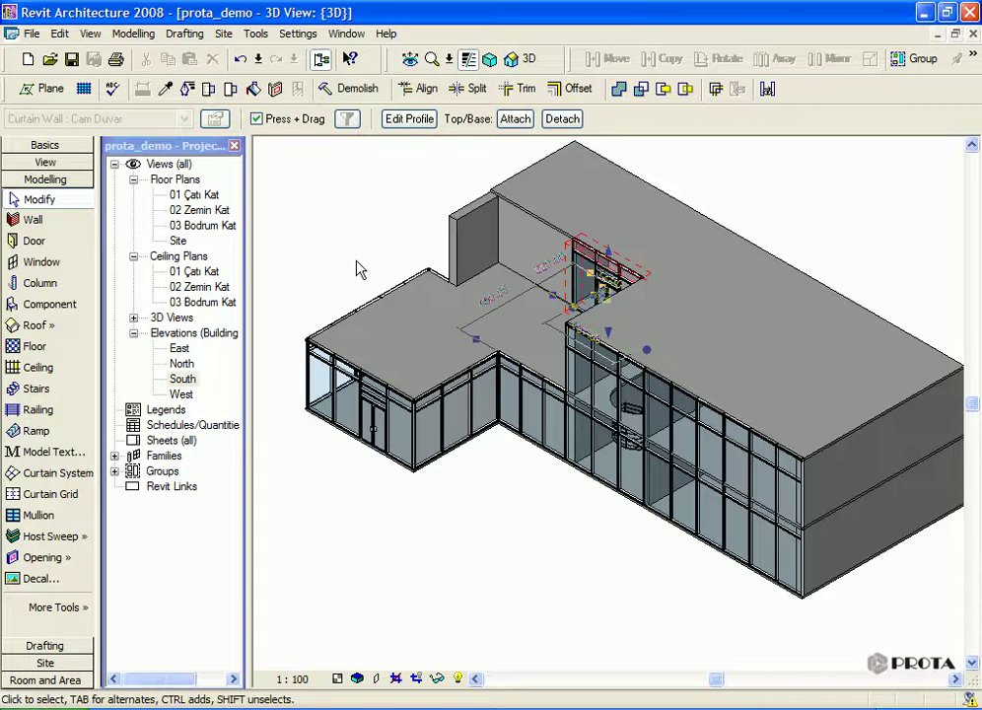
pyautogui.click(59, 33)
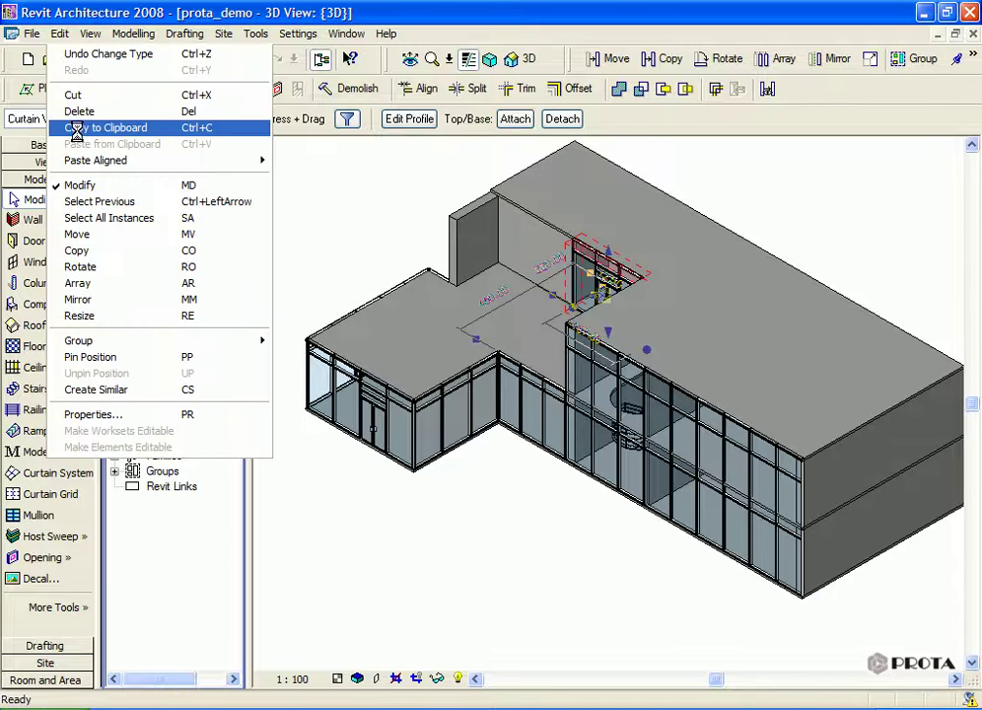
pyautogui.click(77, 136)
pyautogui.click(60, 35)
pyautogui.moveTo(95, 160)
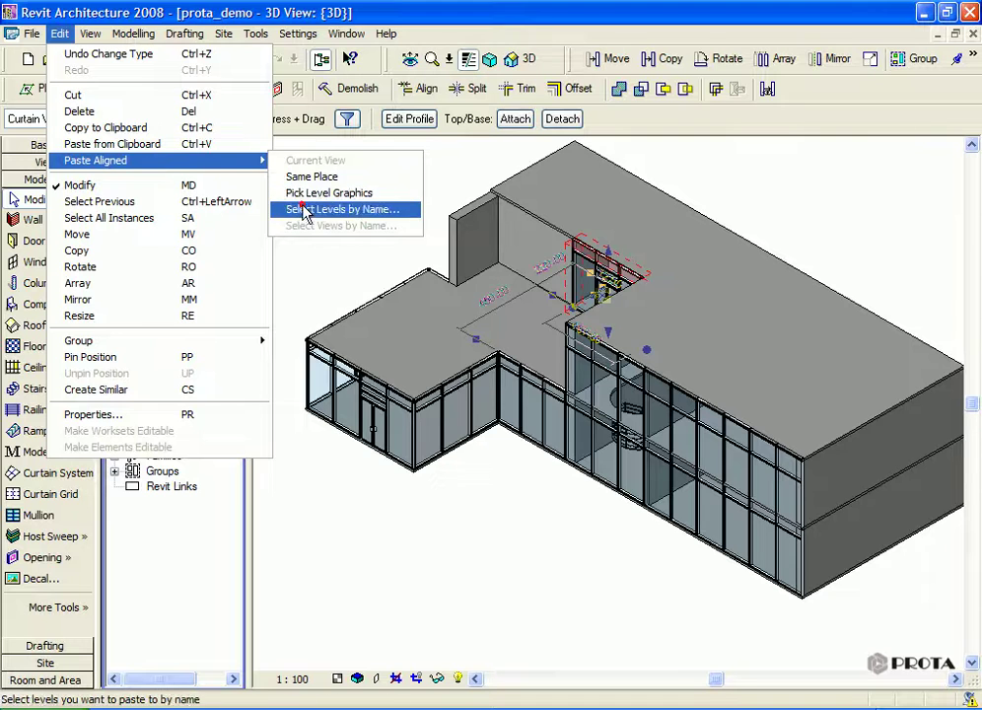
pyautogui.click(335, 209)
pyautogui.click(392, 260)
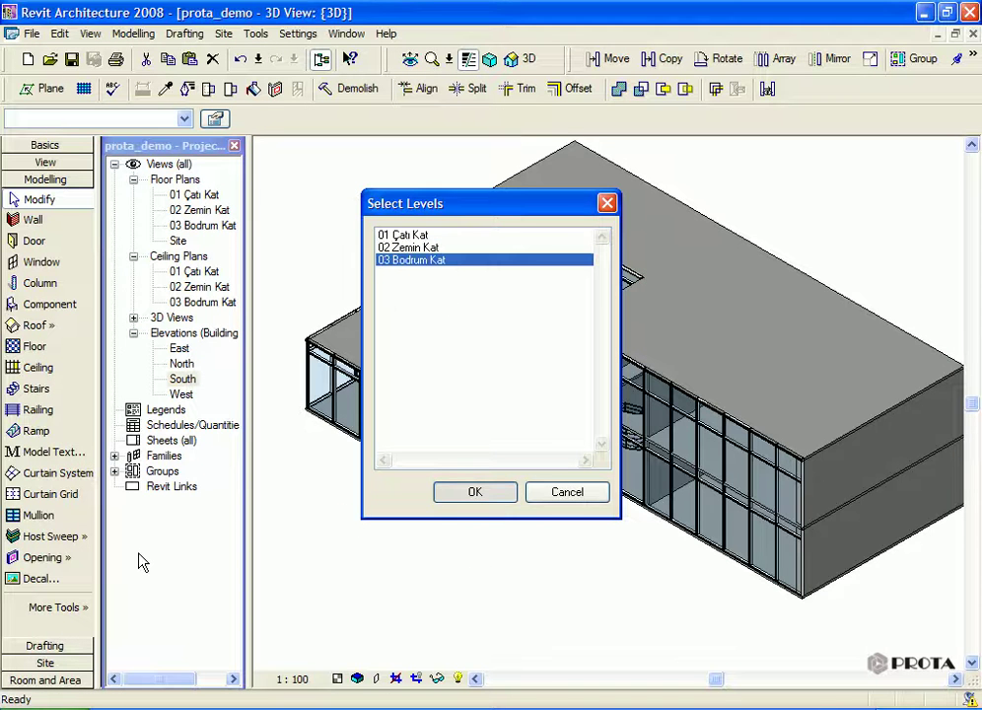
pyautogui.press('Return')
pyautogui.click(219, 227)
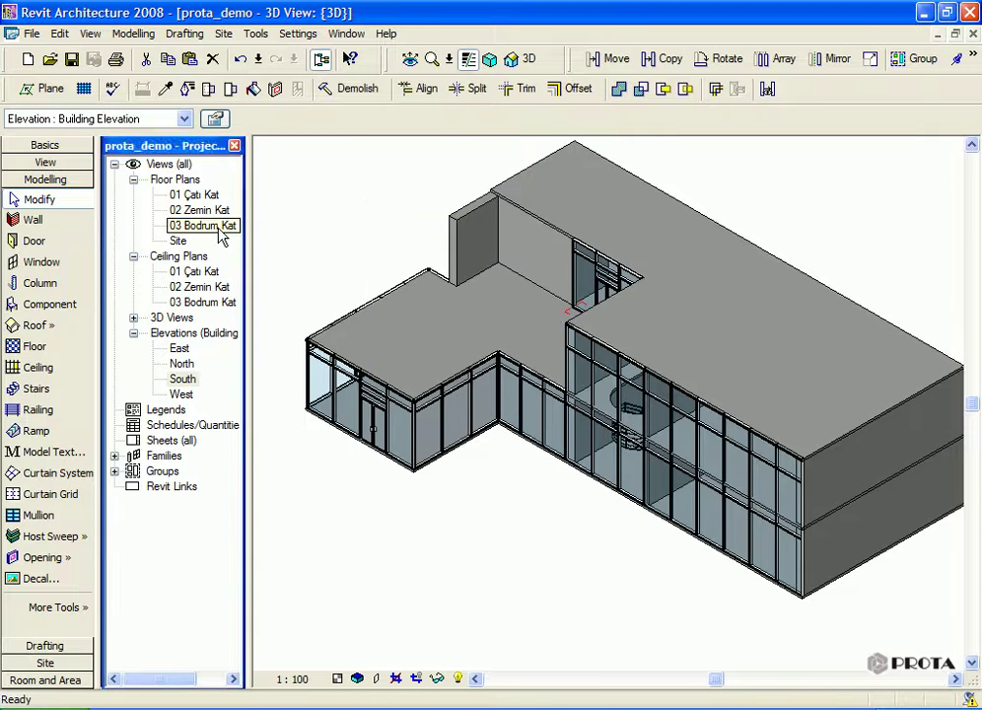
pyautogui.doubleClick(219, 226)
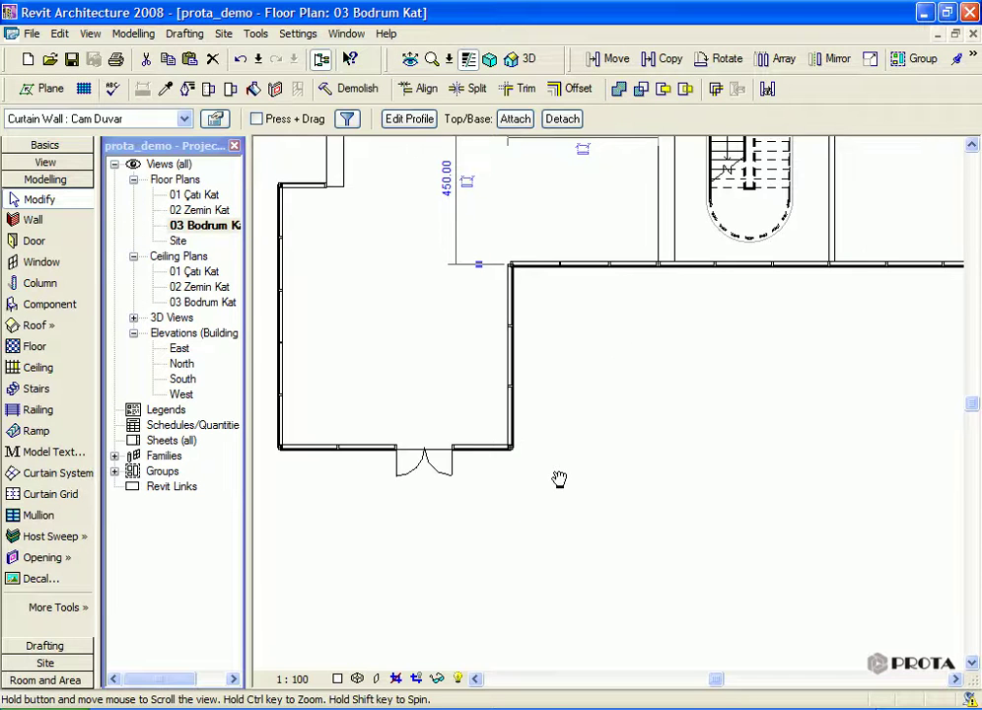
# - Pan the 03 Bodrum Kat plan and select the pasted curtain wall to inspect it
pyautogui.moveTo(559, 479); pyautogui.dragTo(552, 498, button='middle')
pyautogui.click(548, 500)
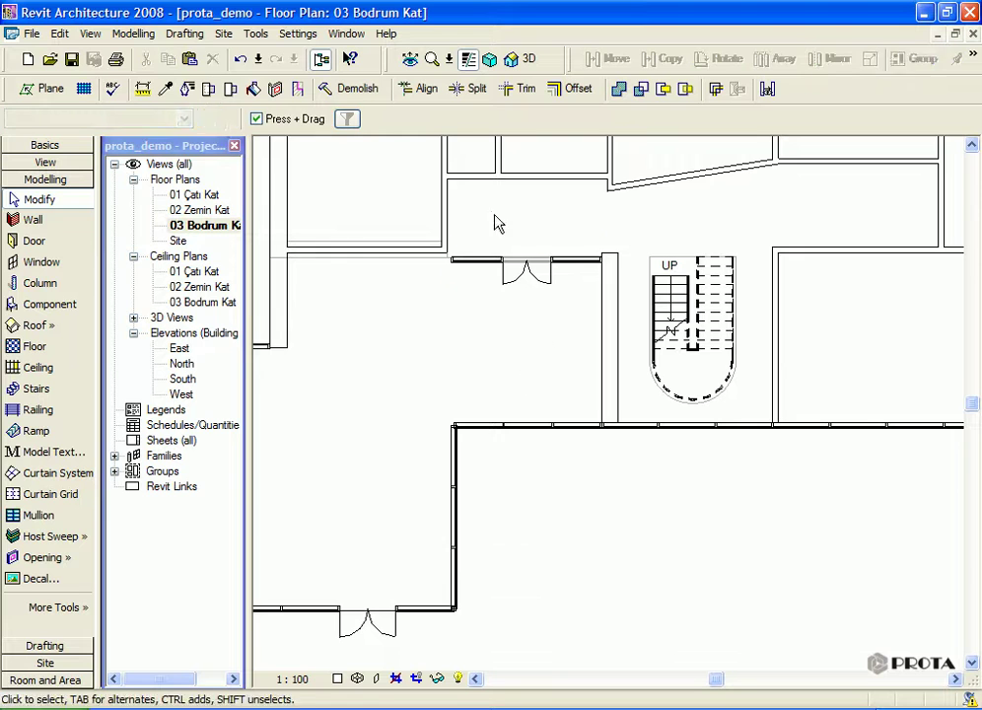
pyautogui.click(552, 263)
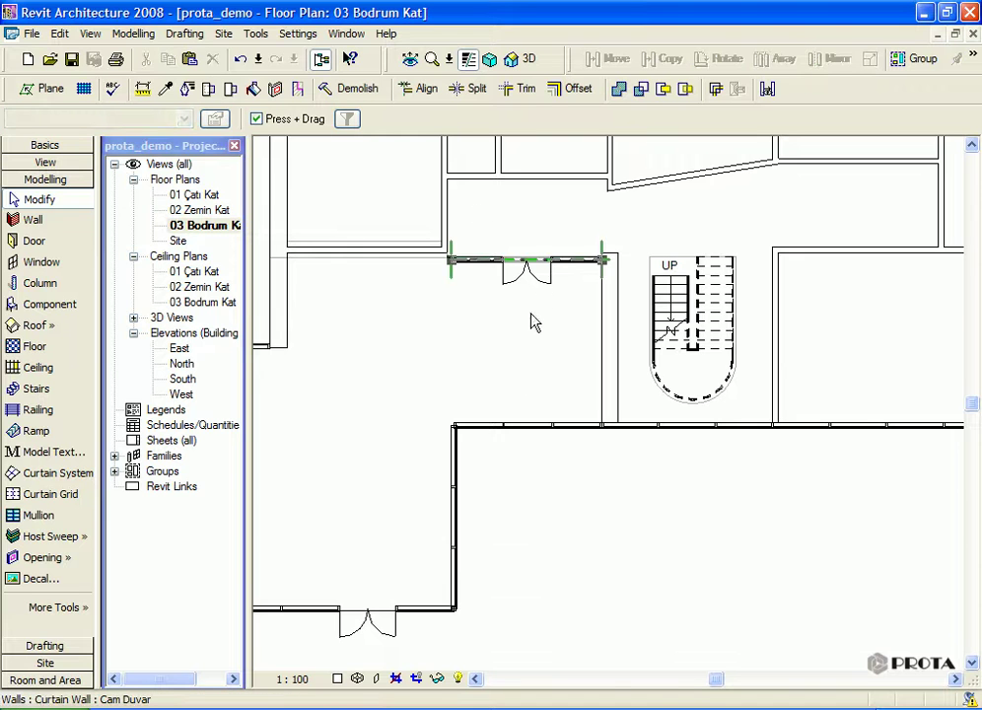
pyautogui.click(532, 344)
pyautogui.scroll(-1, 533, 345)
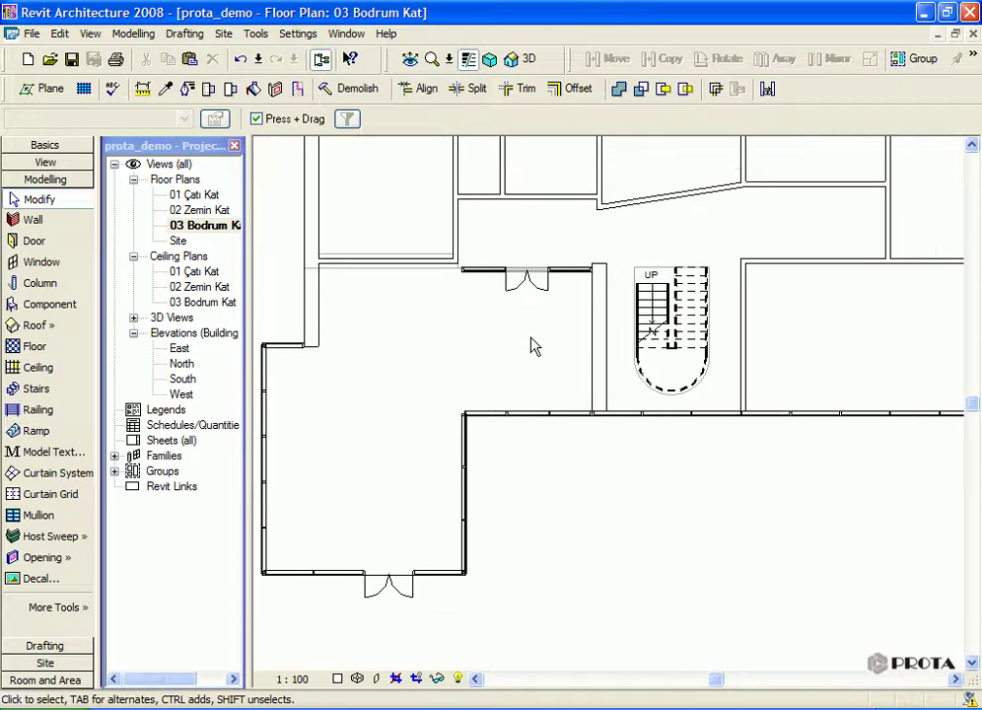